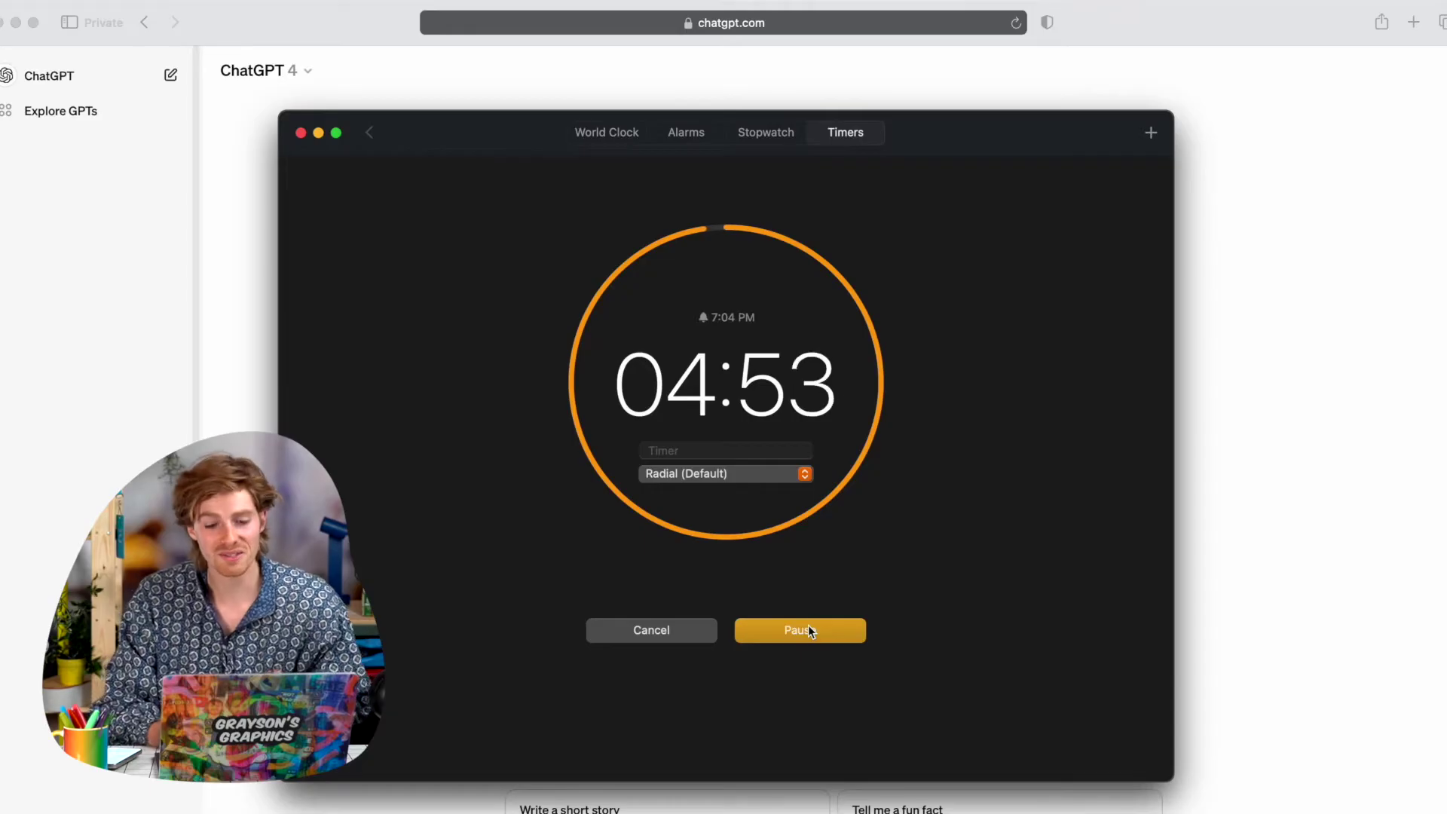
Dismiss the running Clock countdown timer to reveal the ChatGPT page in Safari.
click(1335, 529)
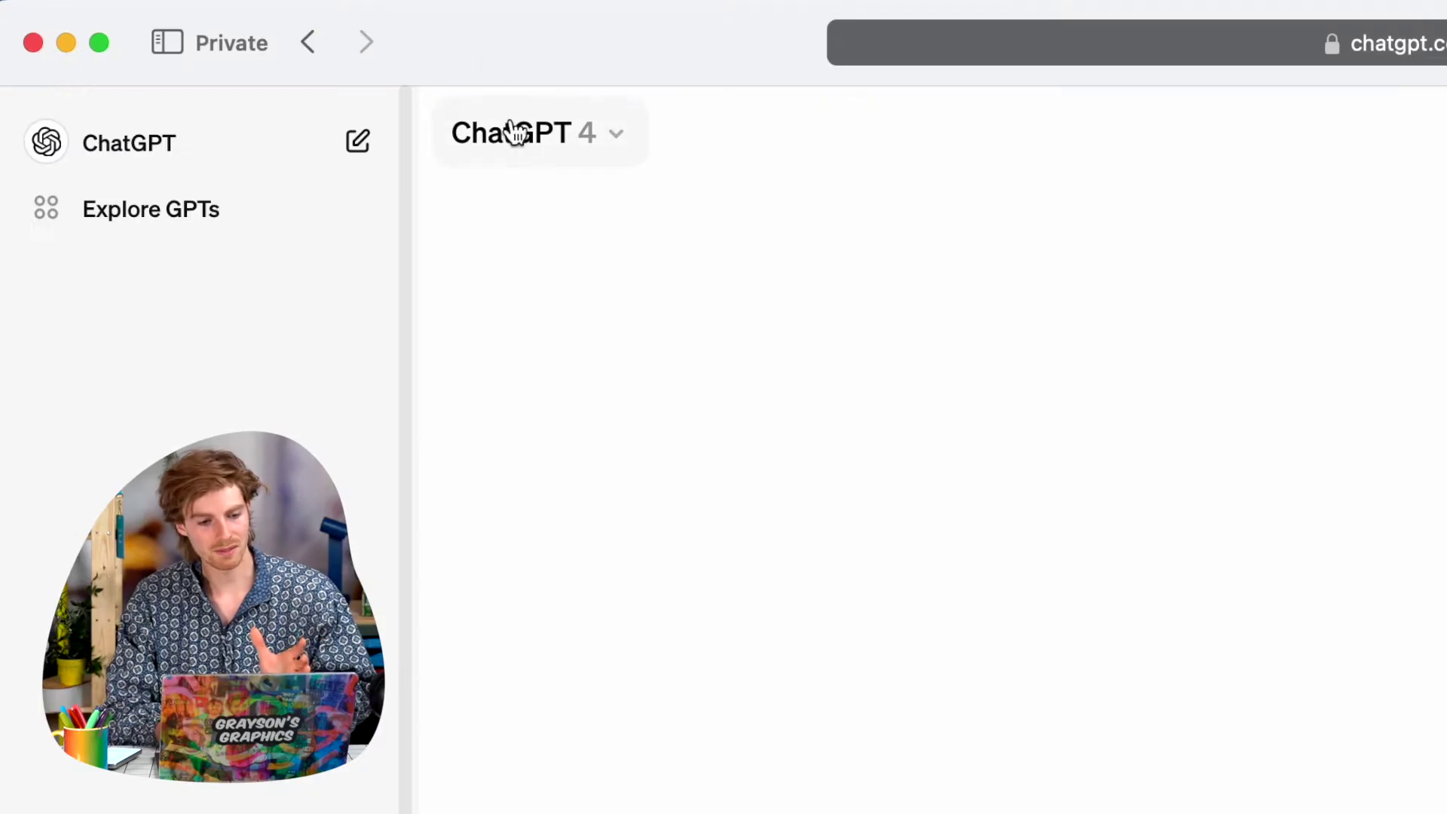
click(523, 160)
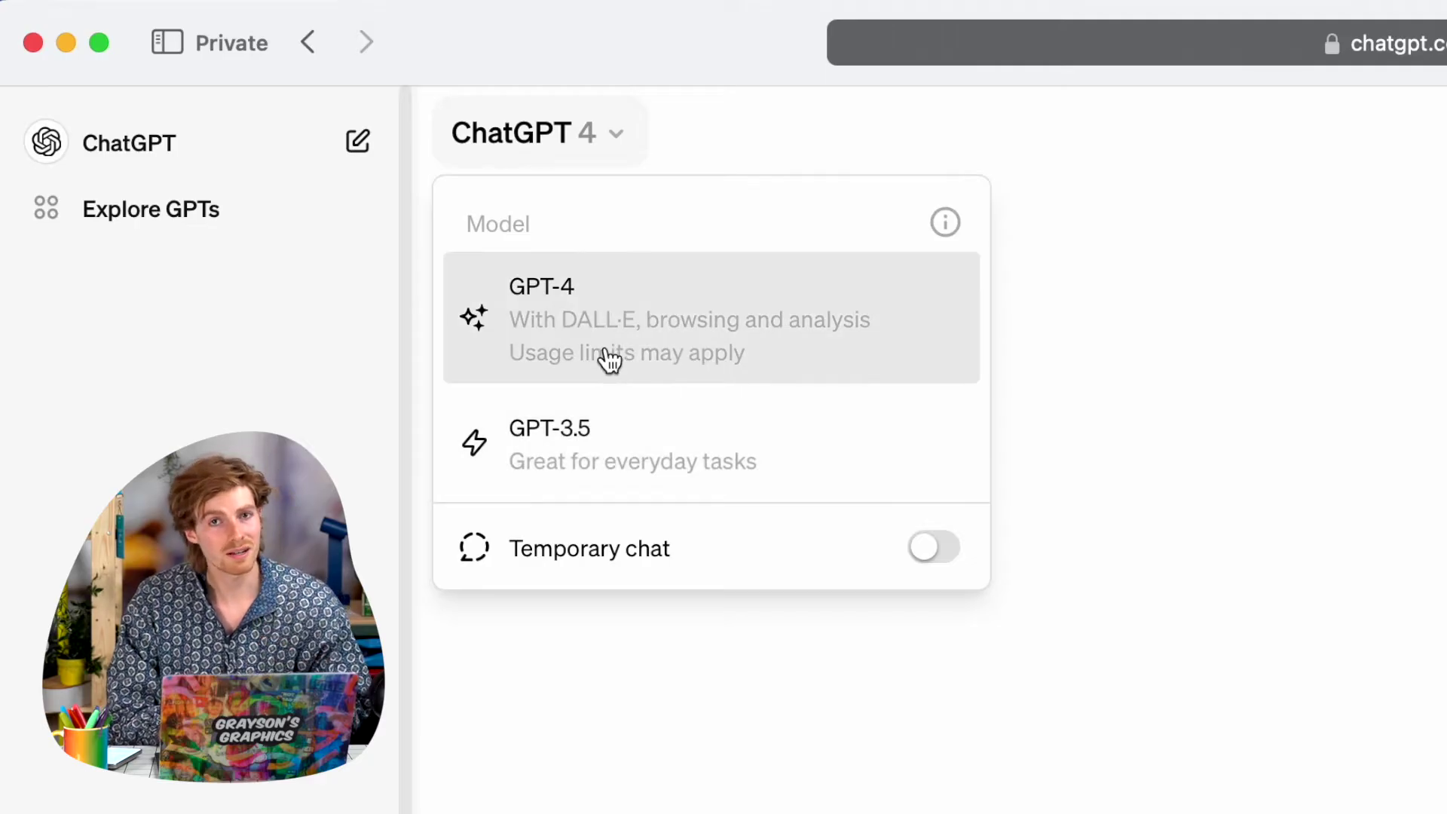
click(609, 360)
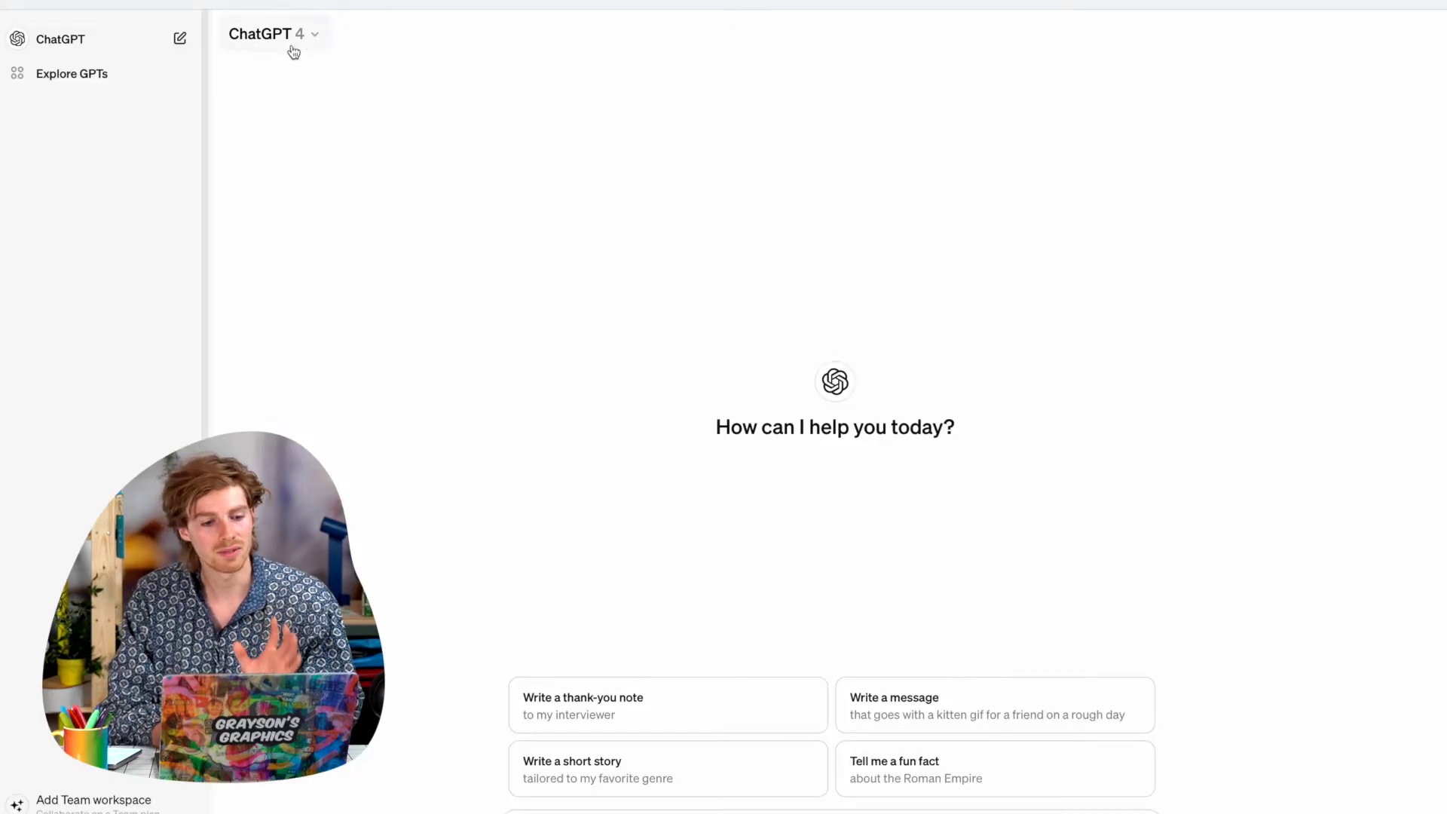
click(292, 41)
click(294, 196)
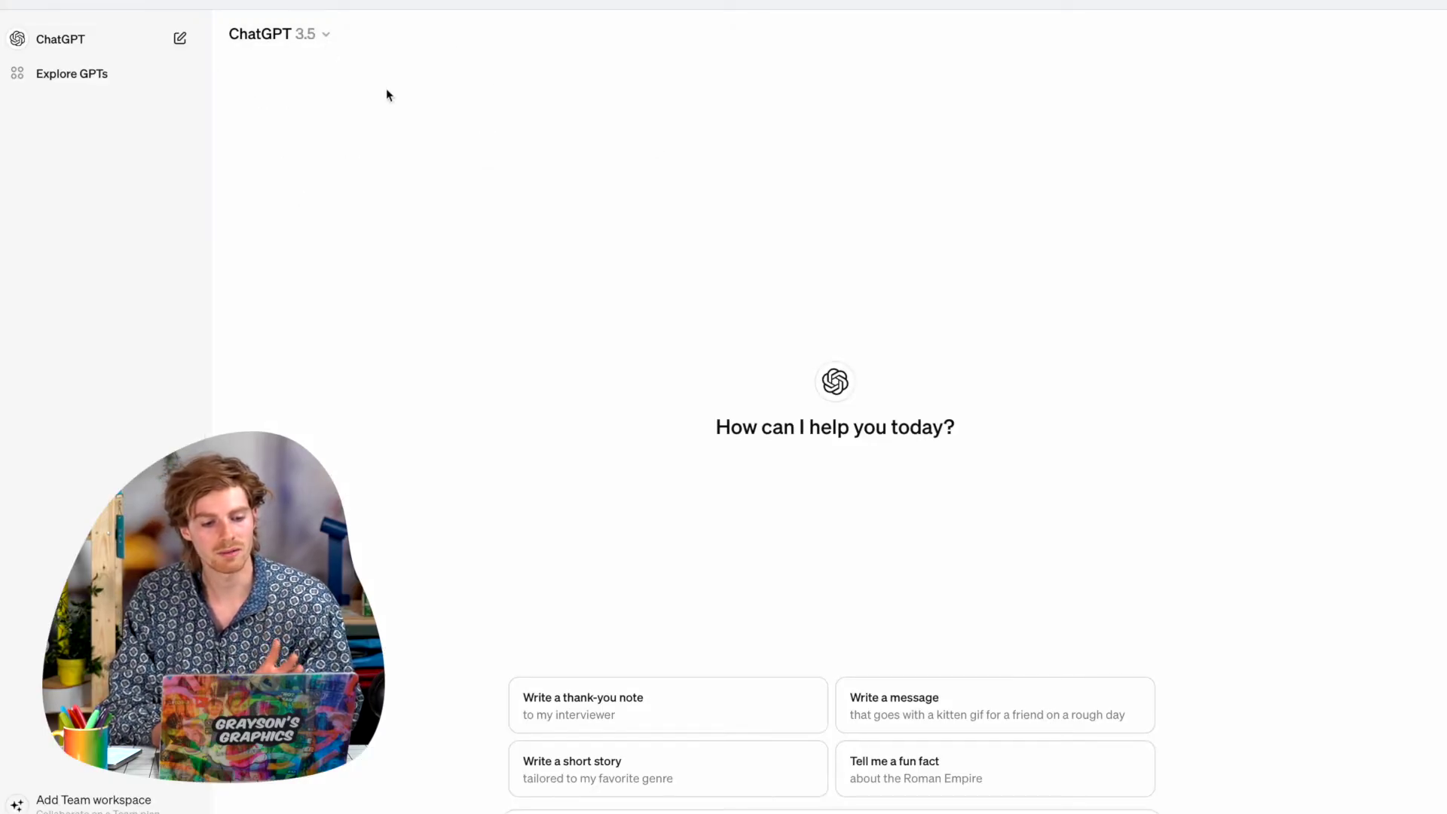
click(317, 36)
click(306, 149)
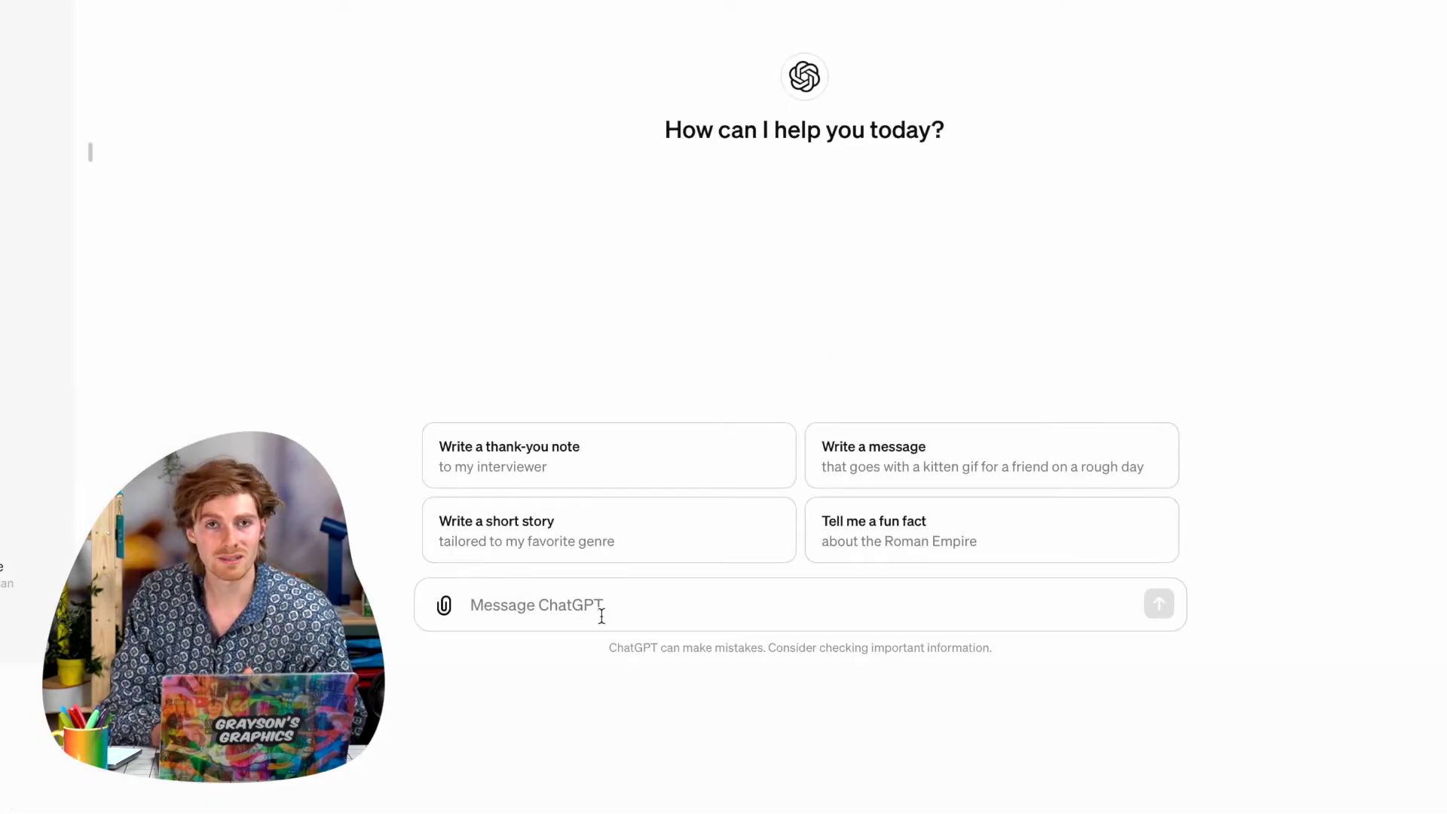
Type 'Make a few logo options using Dall-E.' in the message box, correcting Call-E.
click(602, 615)
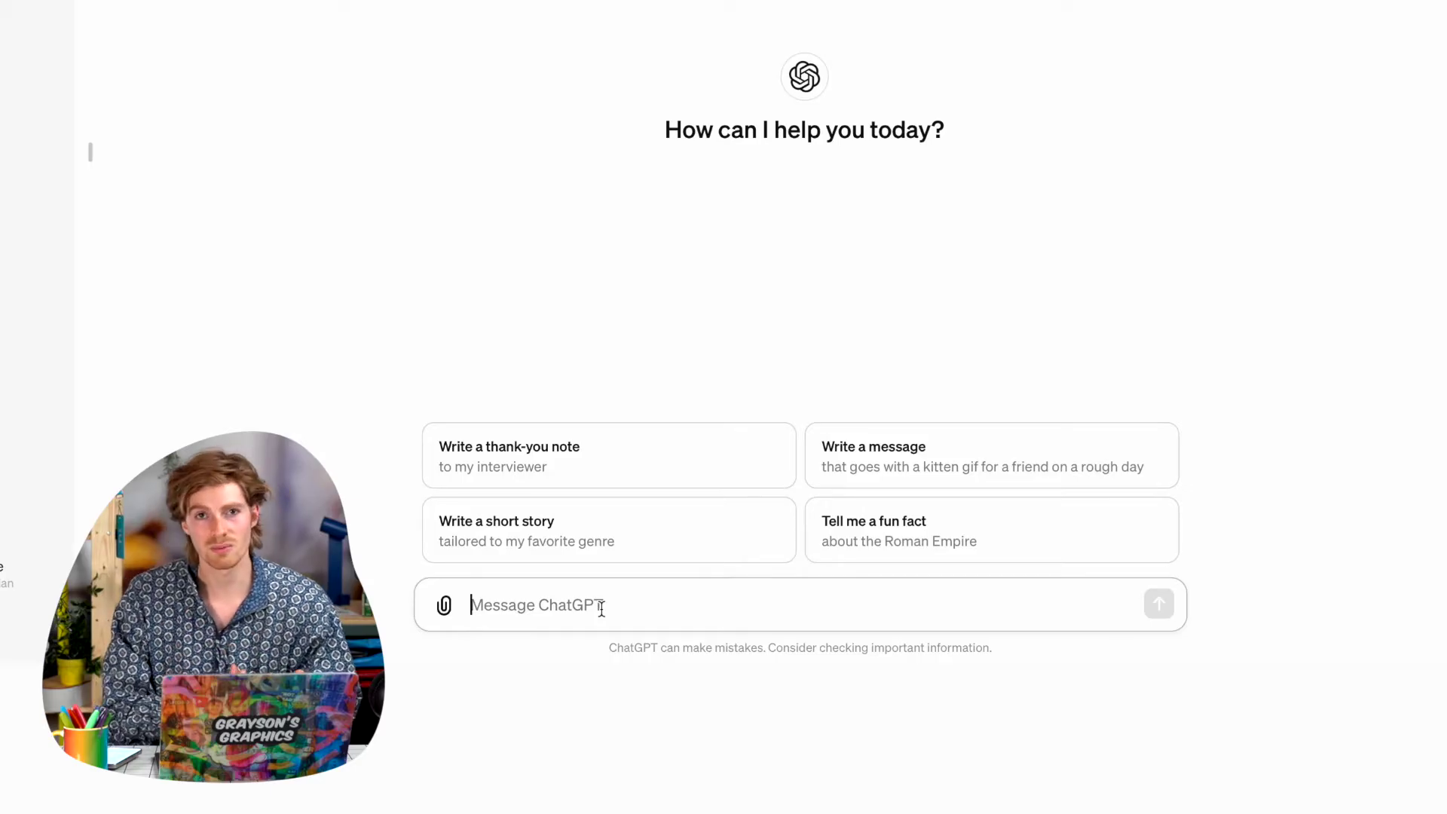
text(Make )
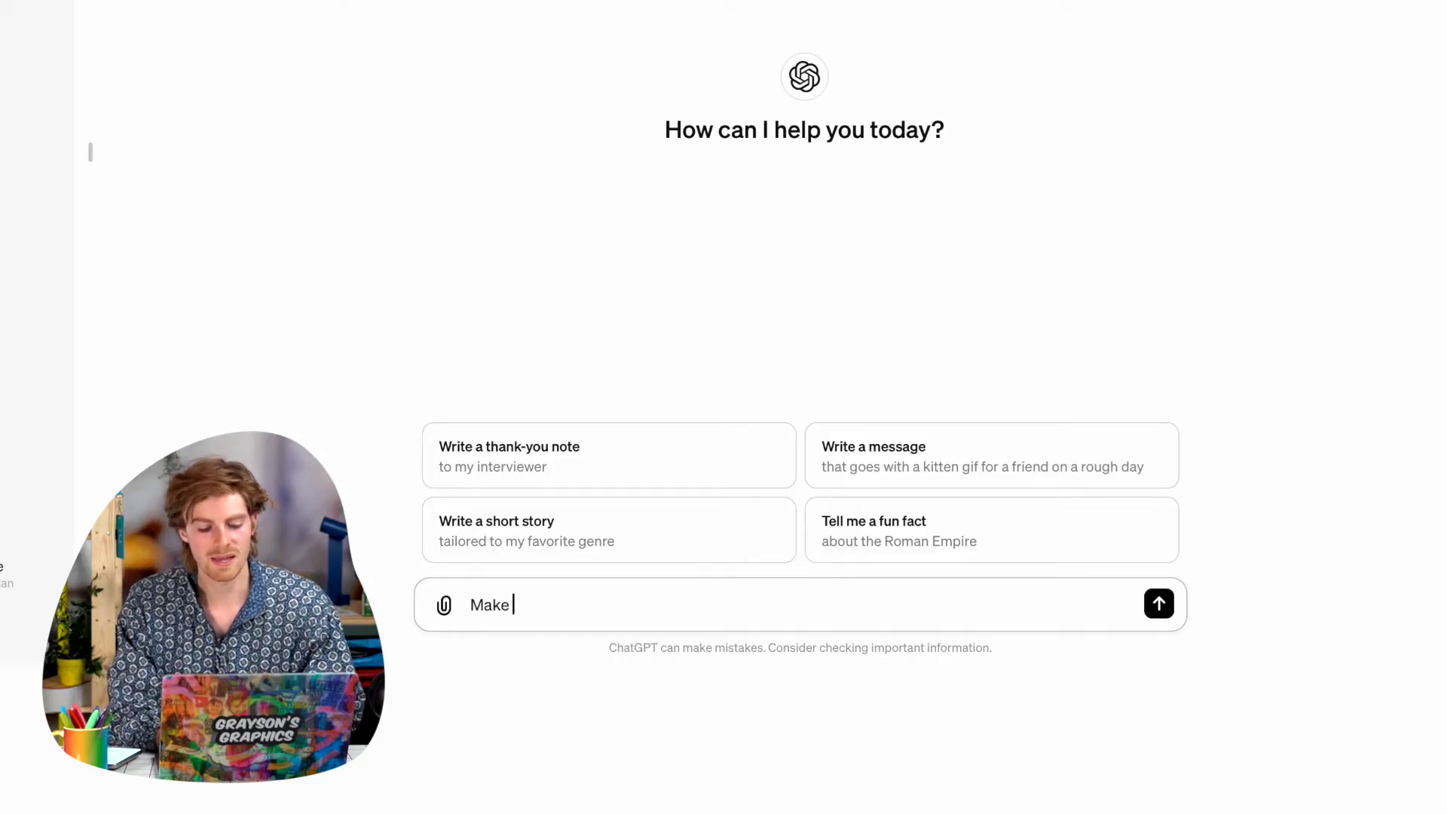
text(a few logo options using Call-E)
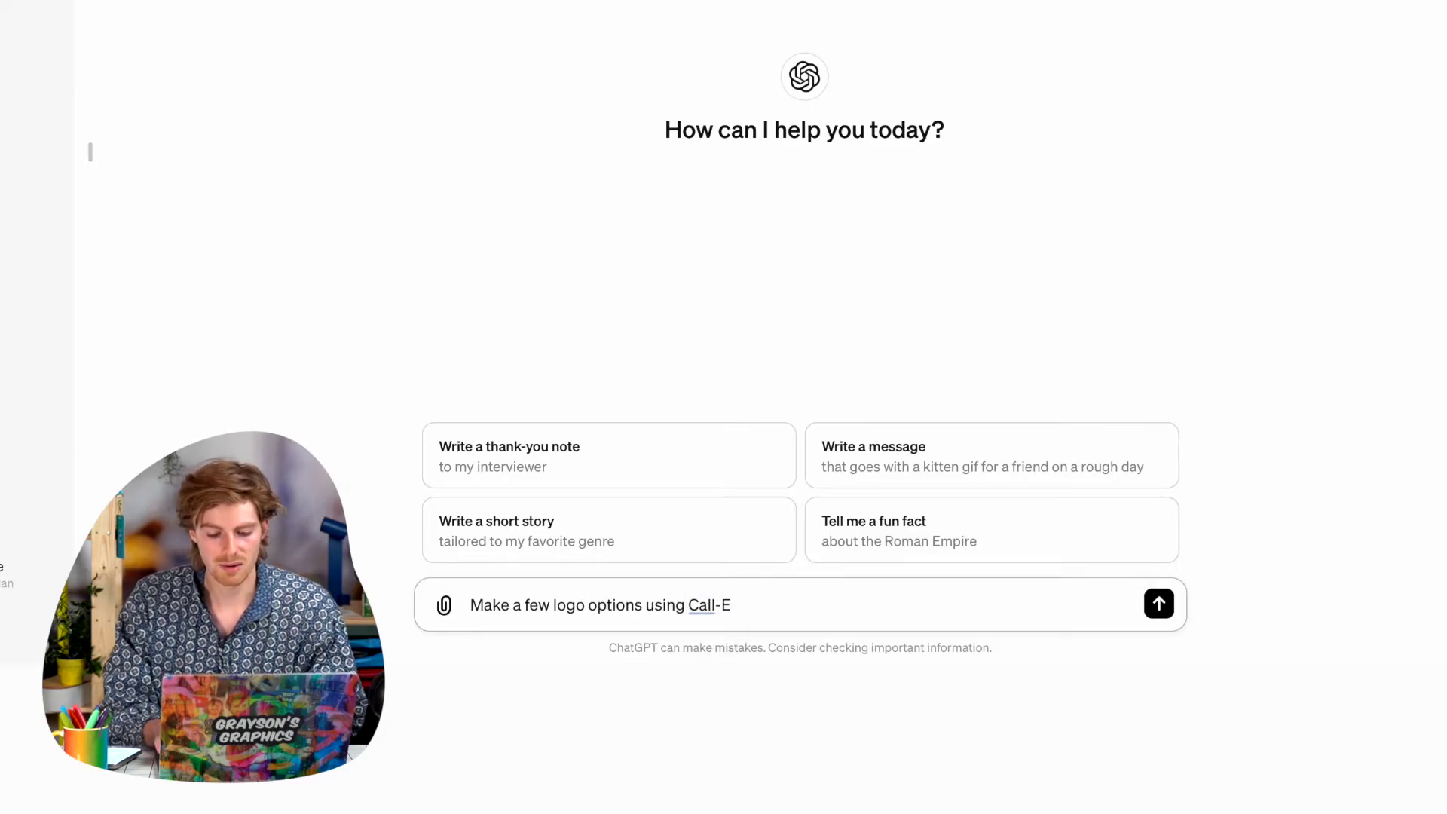
click(708, 606)
key(BackSpace)
text(D)
click(879, 604)
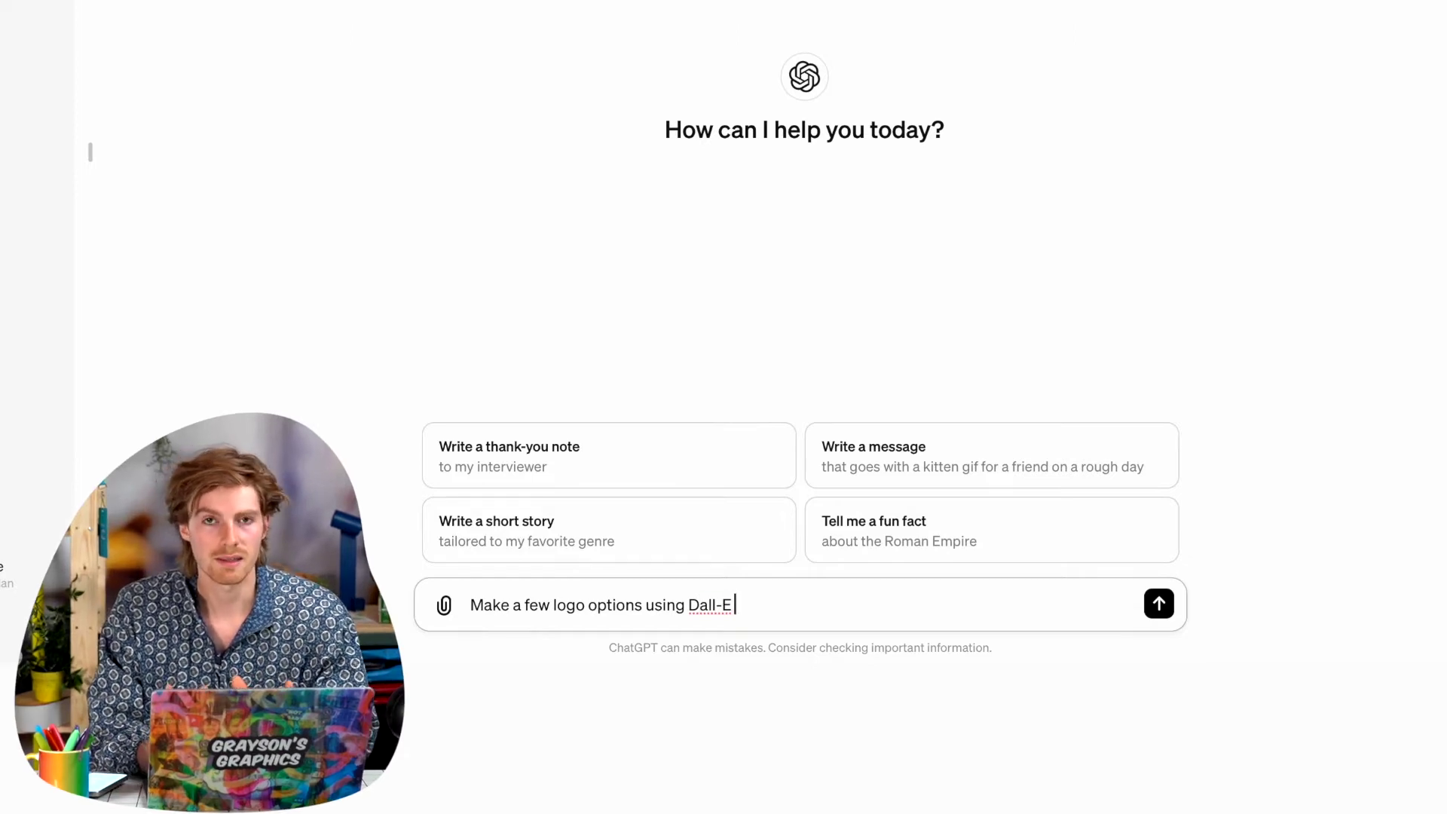
text(.)
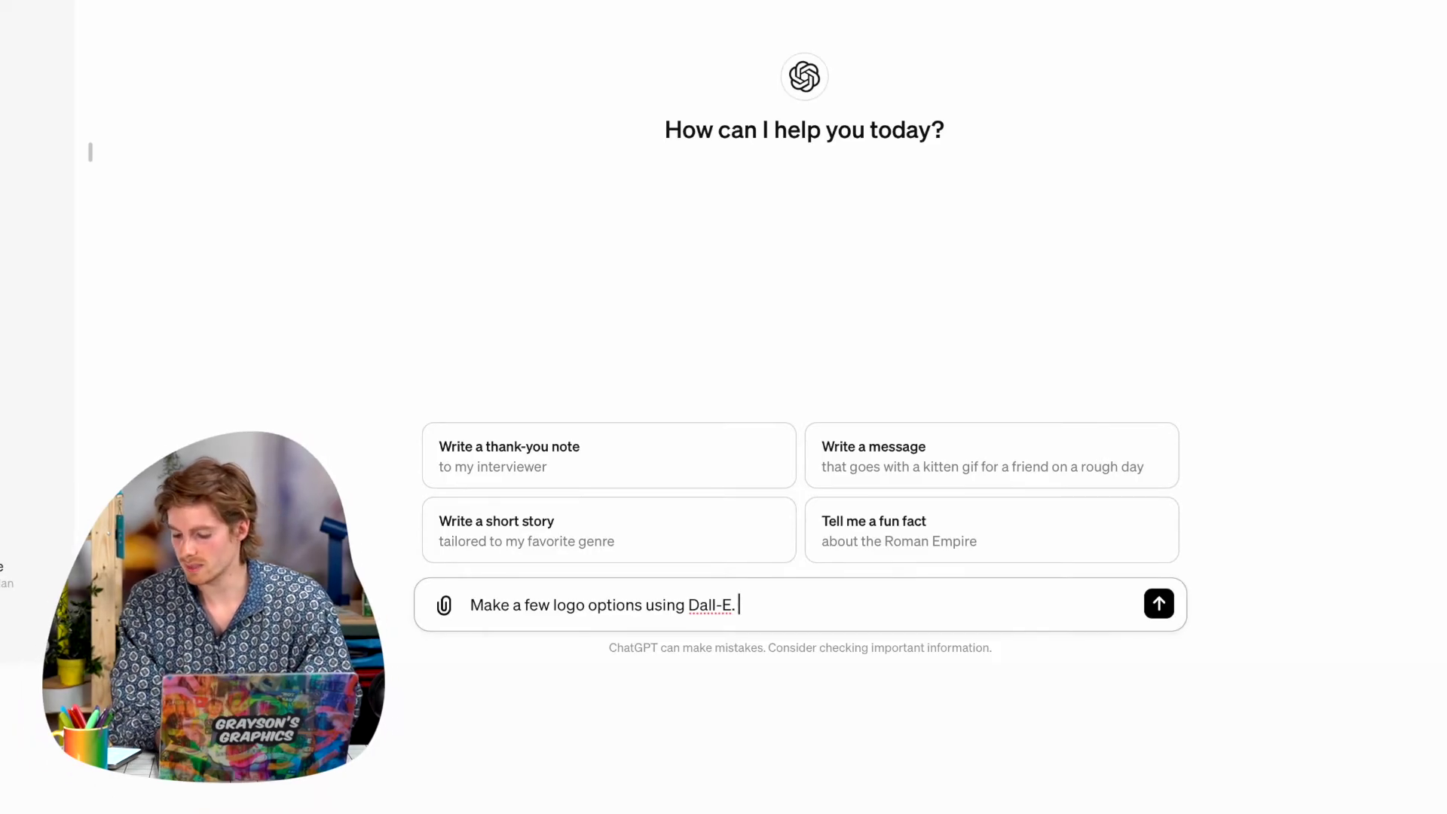
Add 'I want the logos to be a combination of a patin brush and a camera.' and pluralize logo.
text(I want the logo)
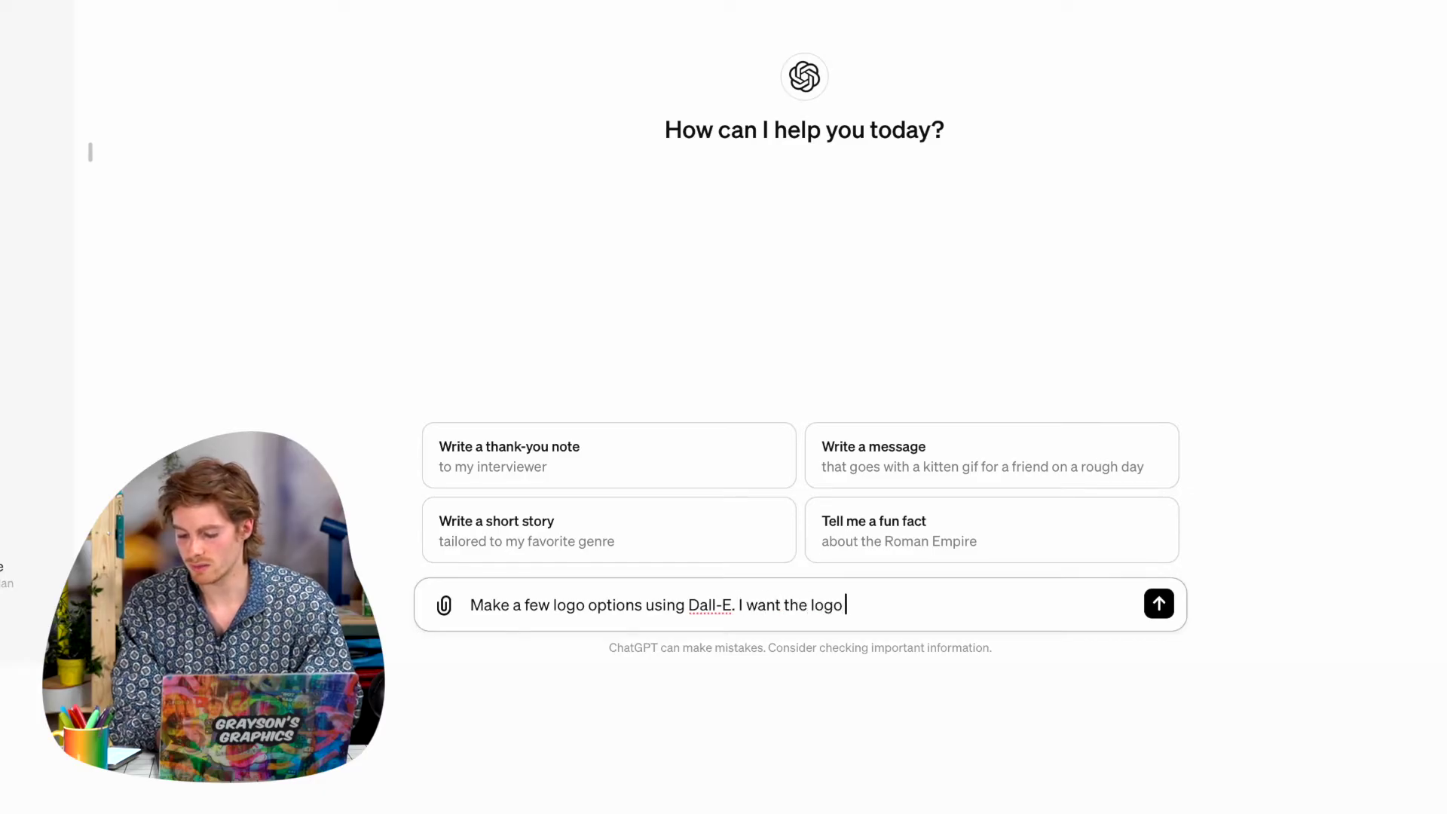
text(s to be a combination of a patin brush and a camera)
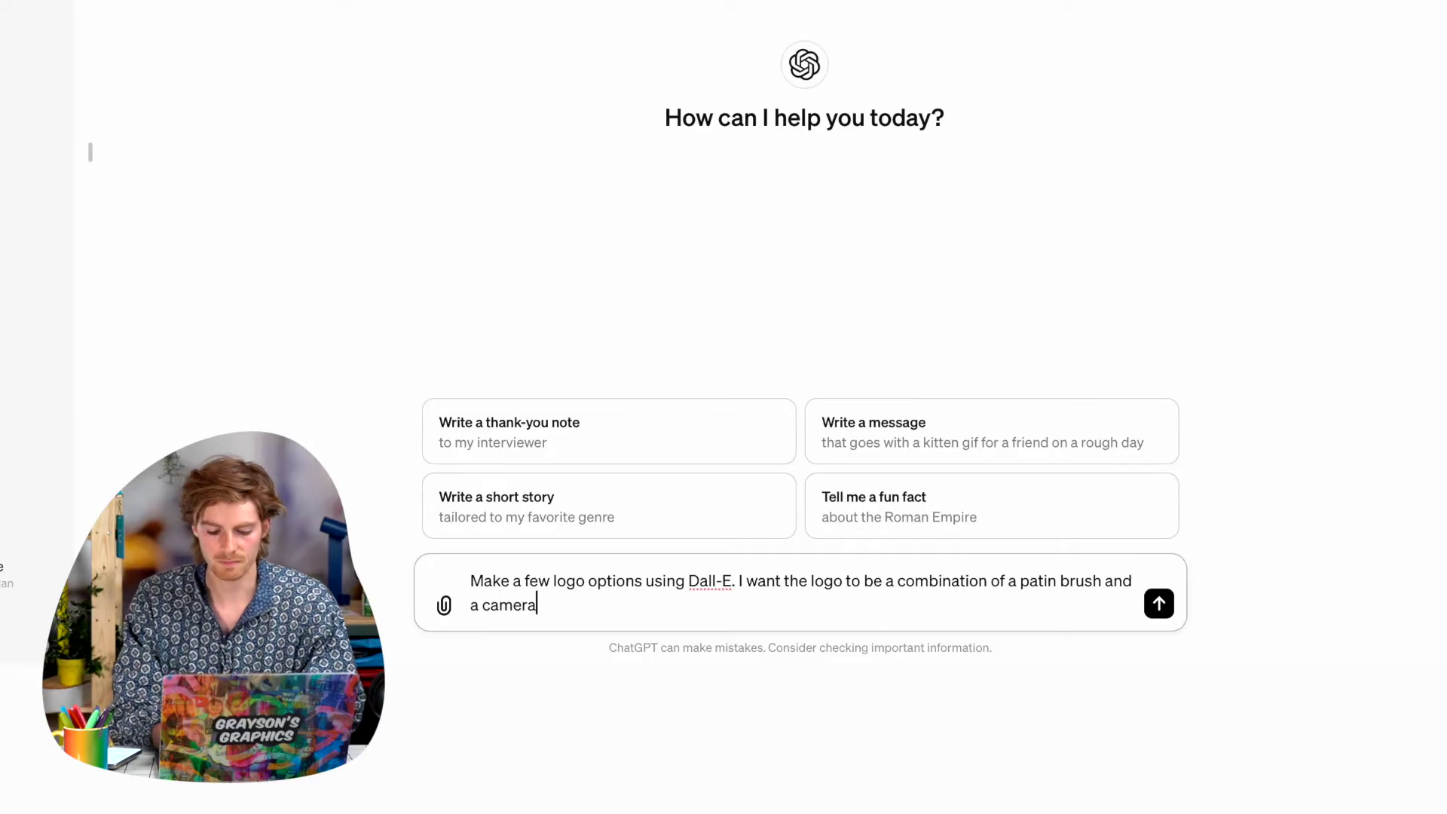
text(.)
click(843, 581)
text(s)
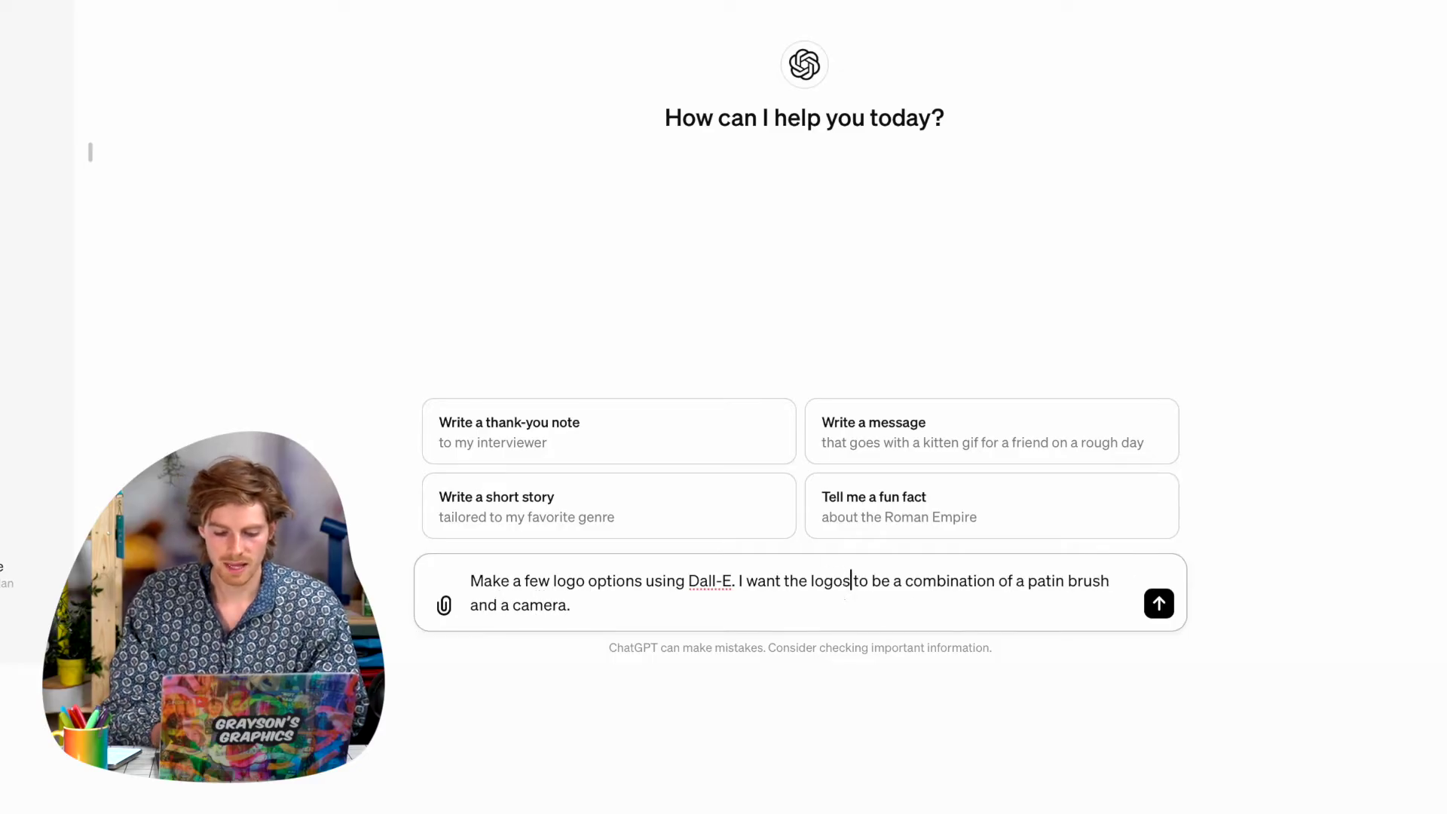
click(864, 610)
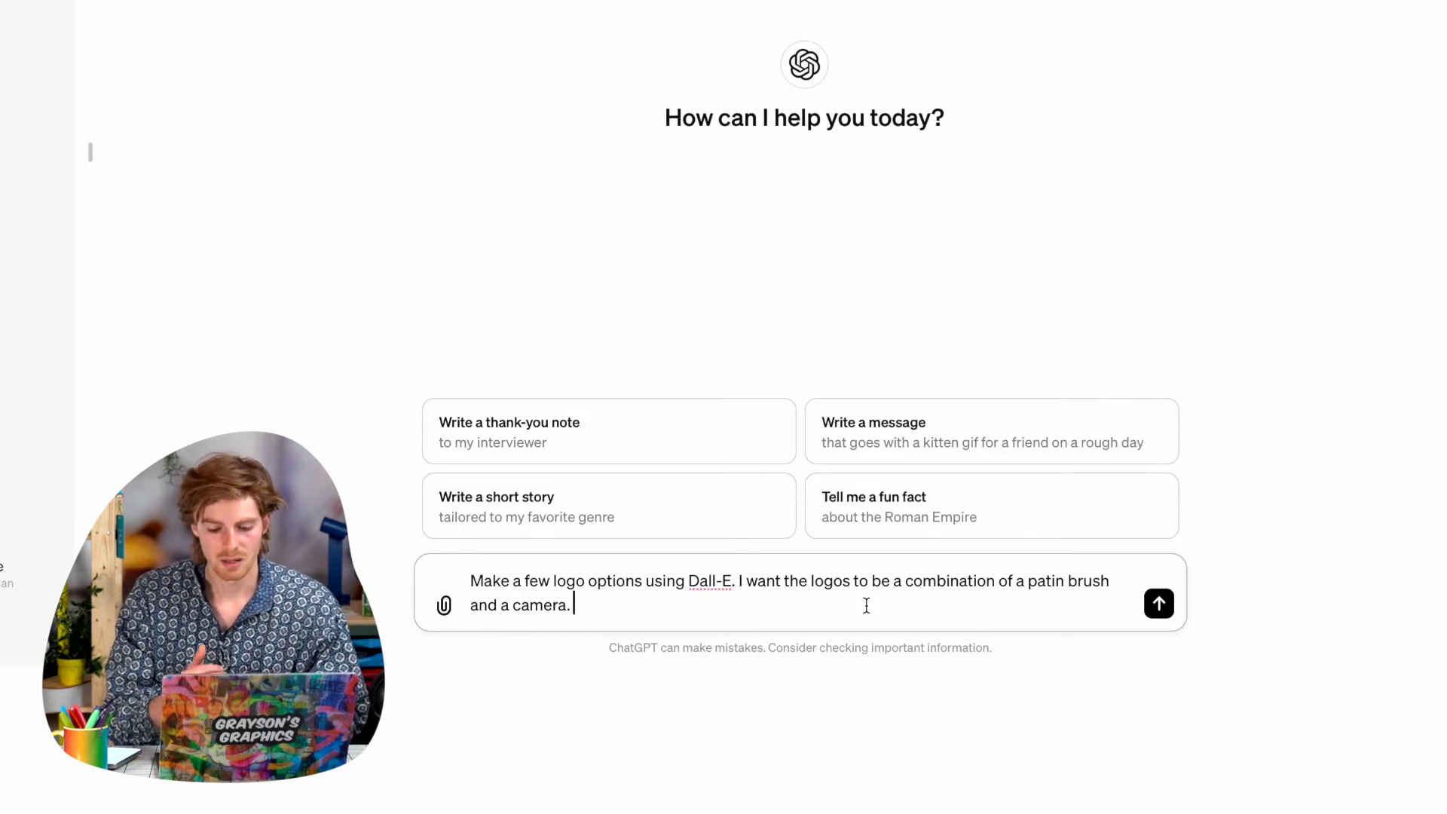
Correct 'patin brush' to 'paintbrush' and add 'Make the logos minimalistic and modern. Make the logo red.'.
double_click(1043, 581)
text(paint)
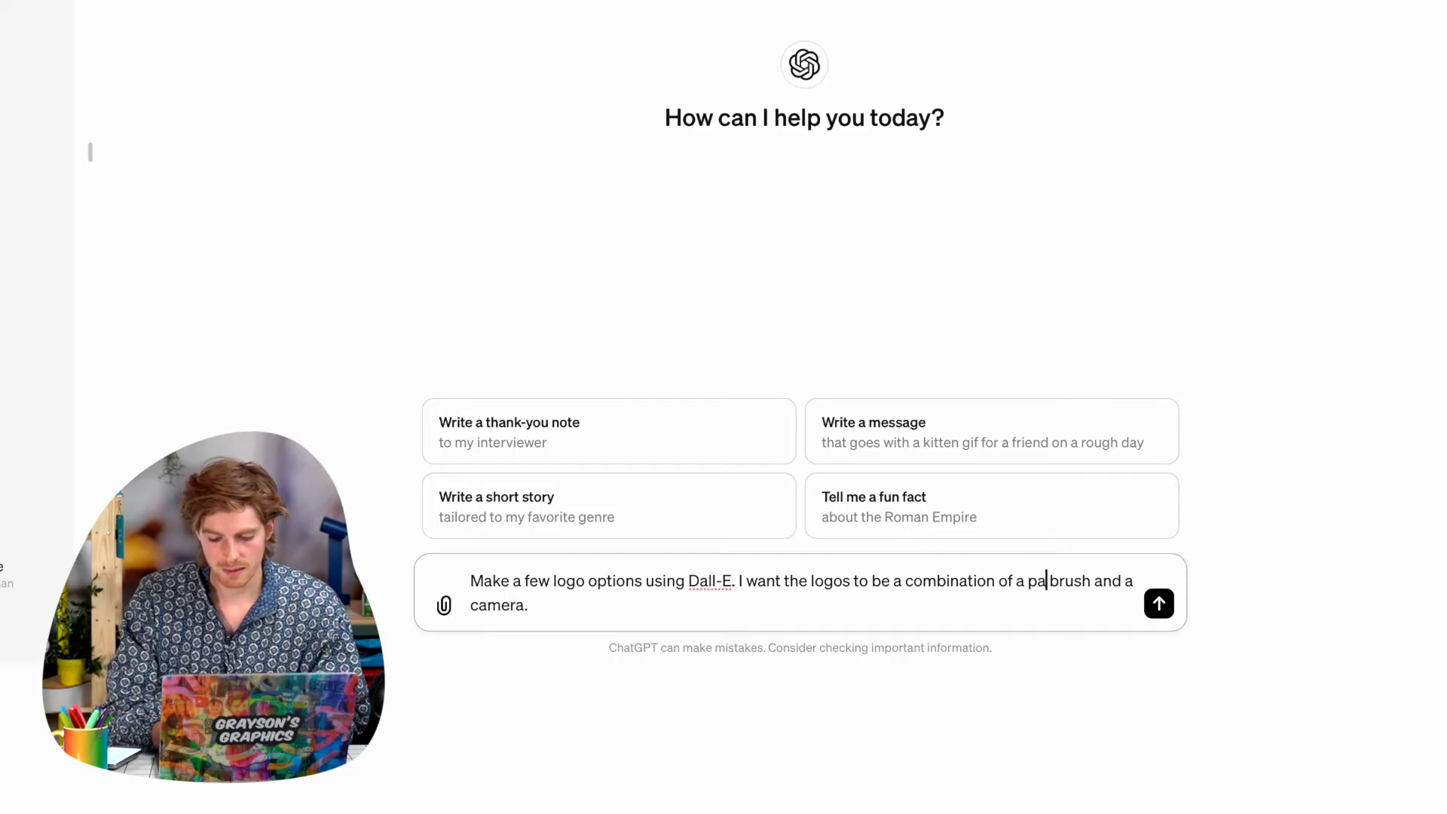
key(BackSpace)
text(Ma)
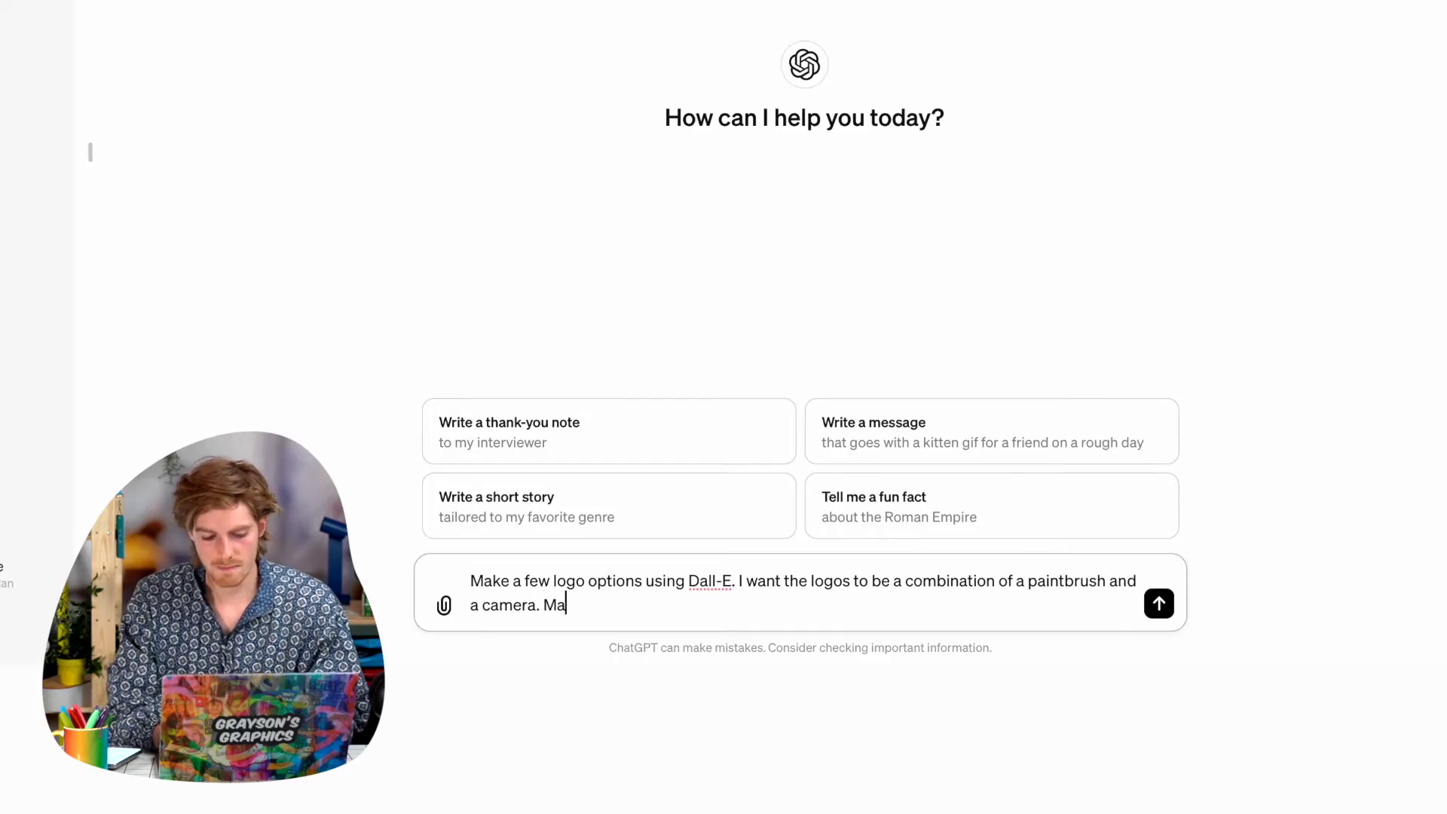
text(ke the logos minima)
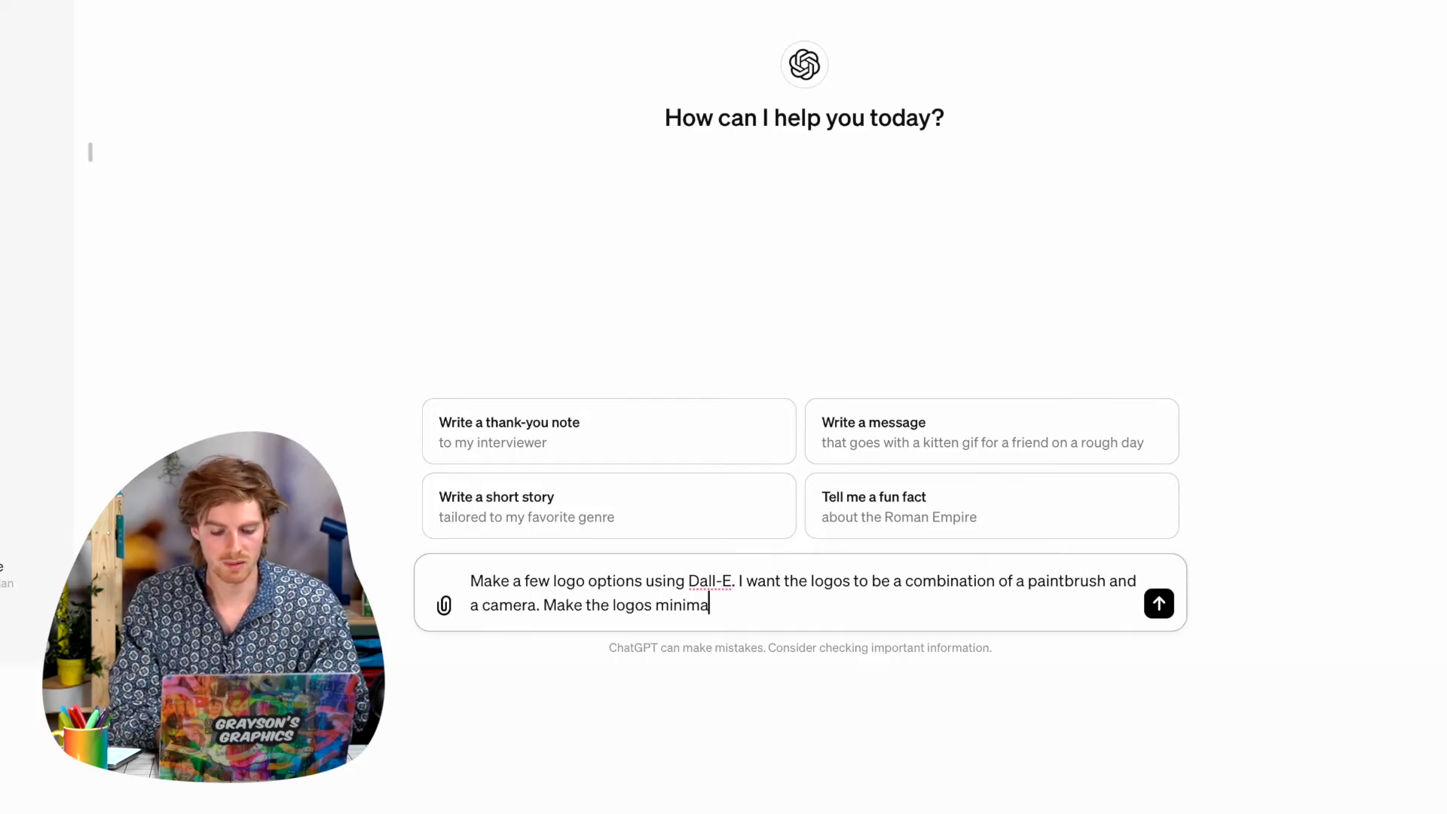
text(listic and modern)
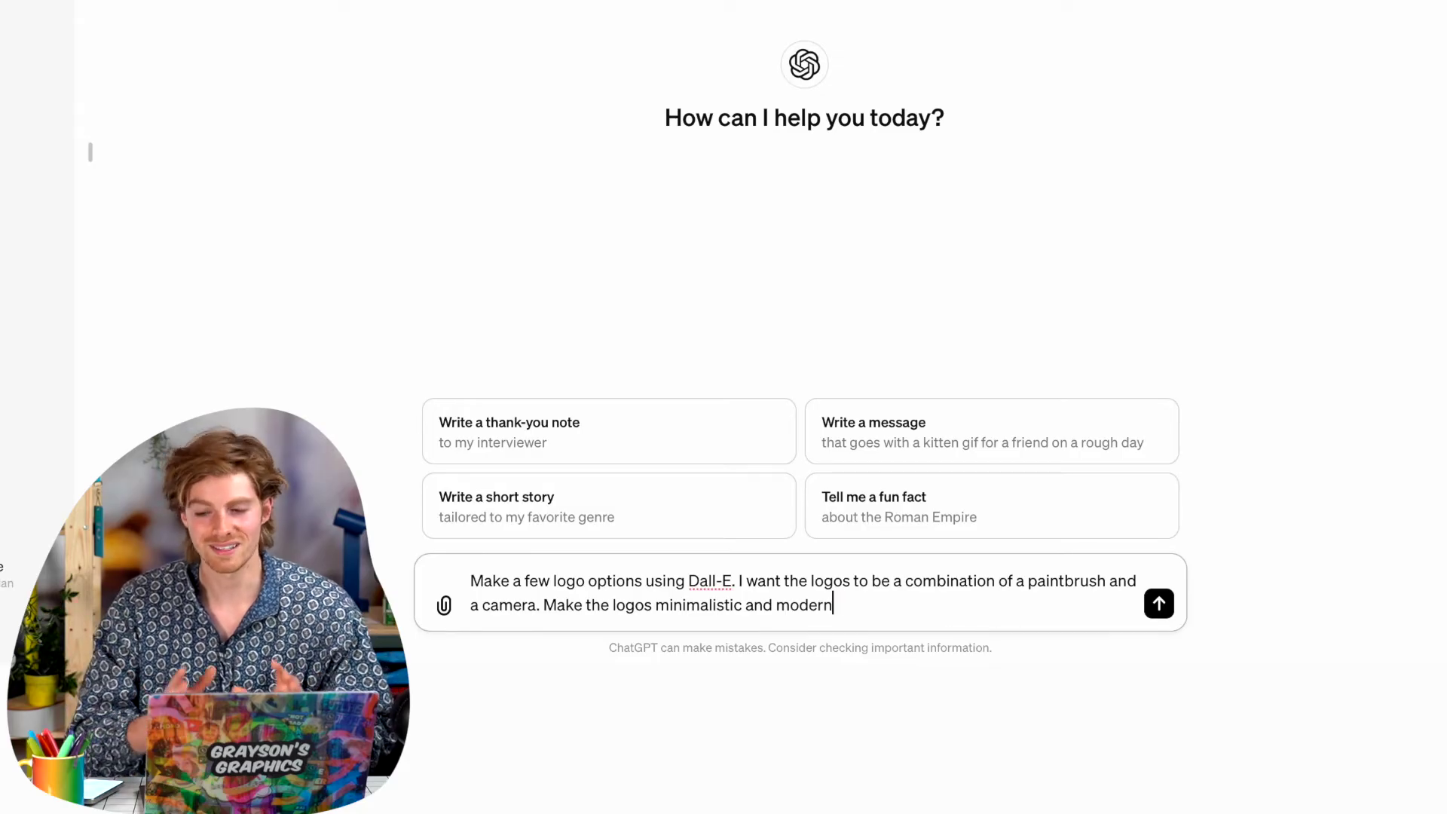
text(.)
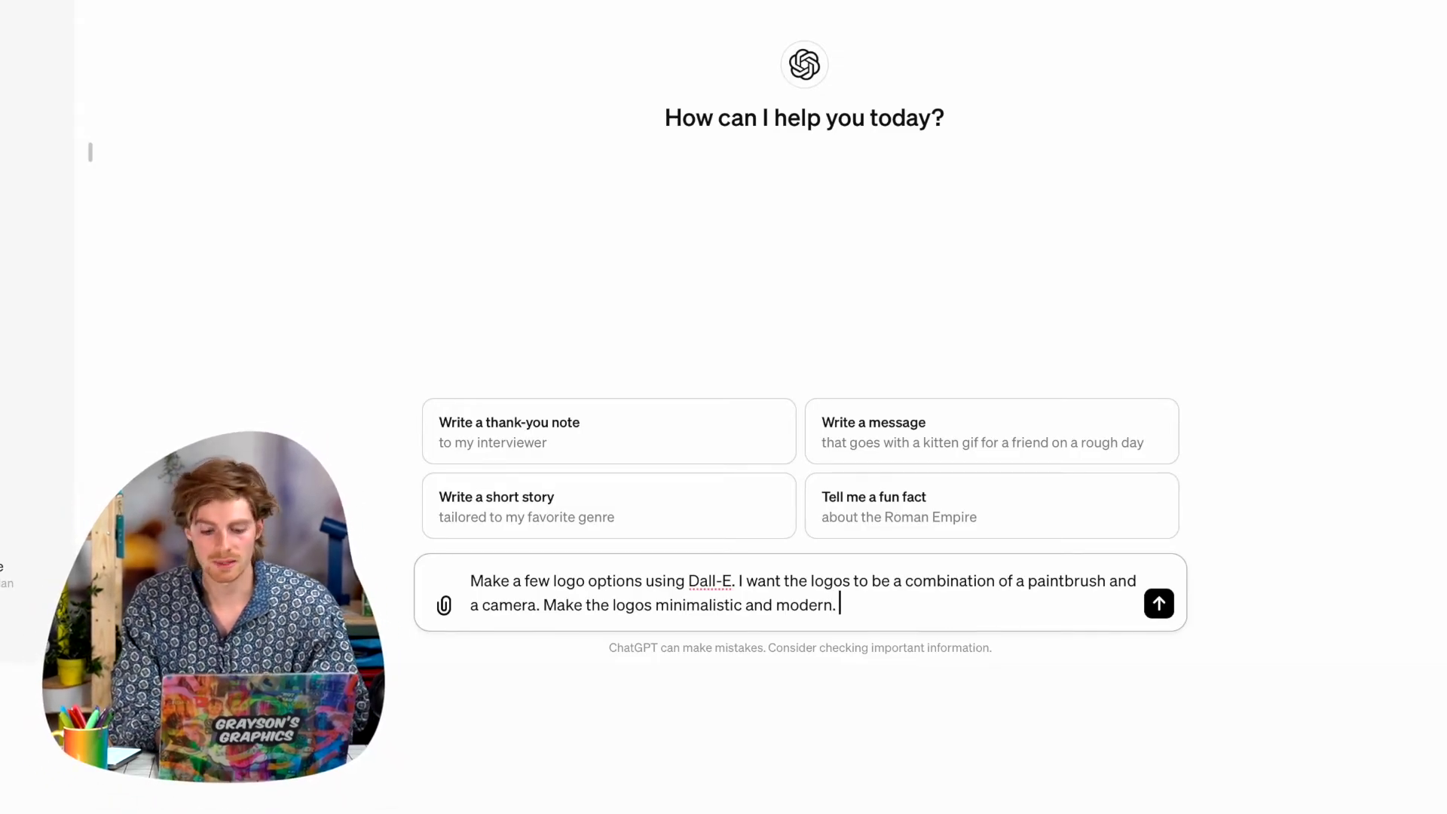
text( Make the logo red.)
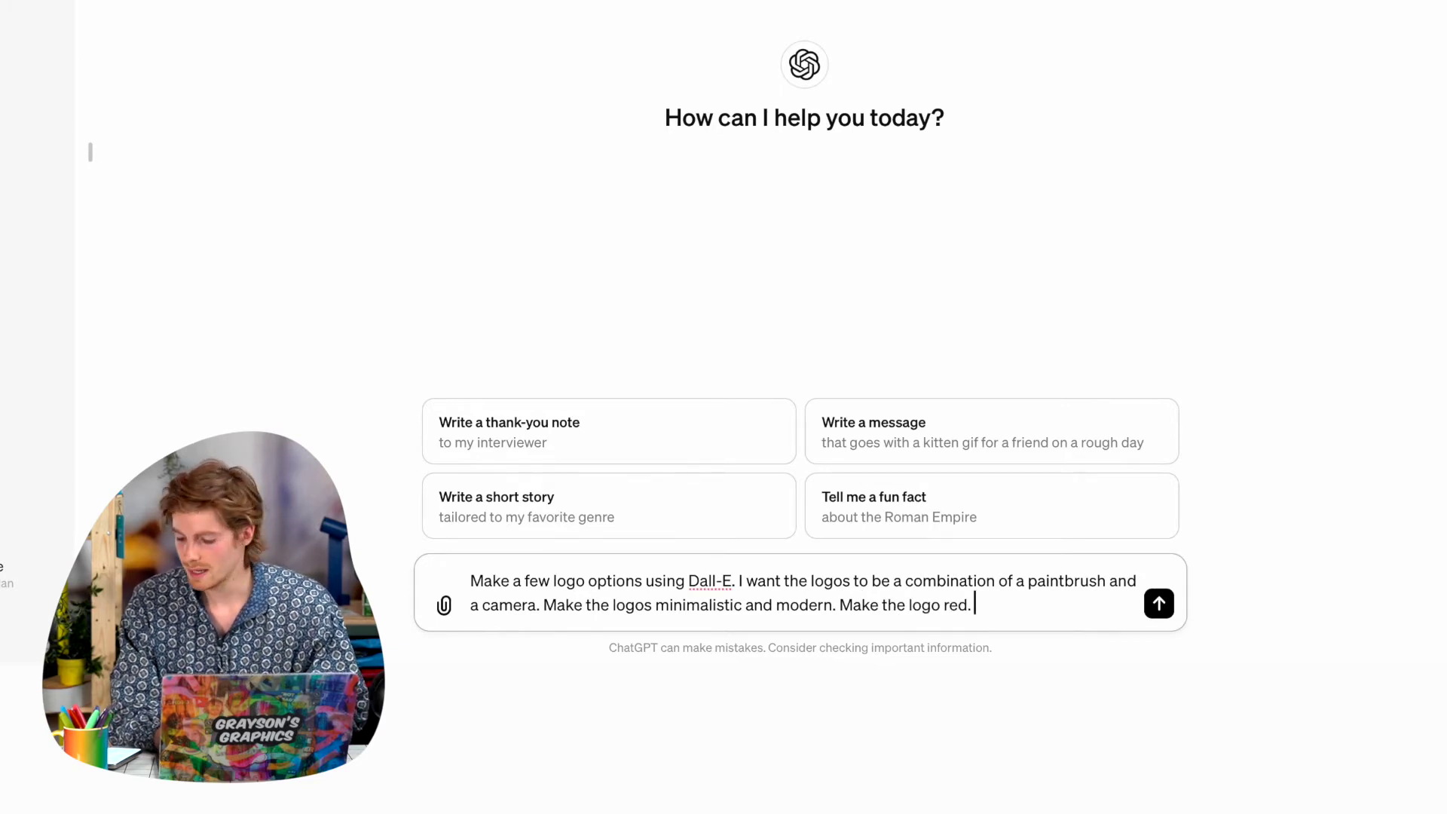
text( Include eht)
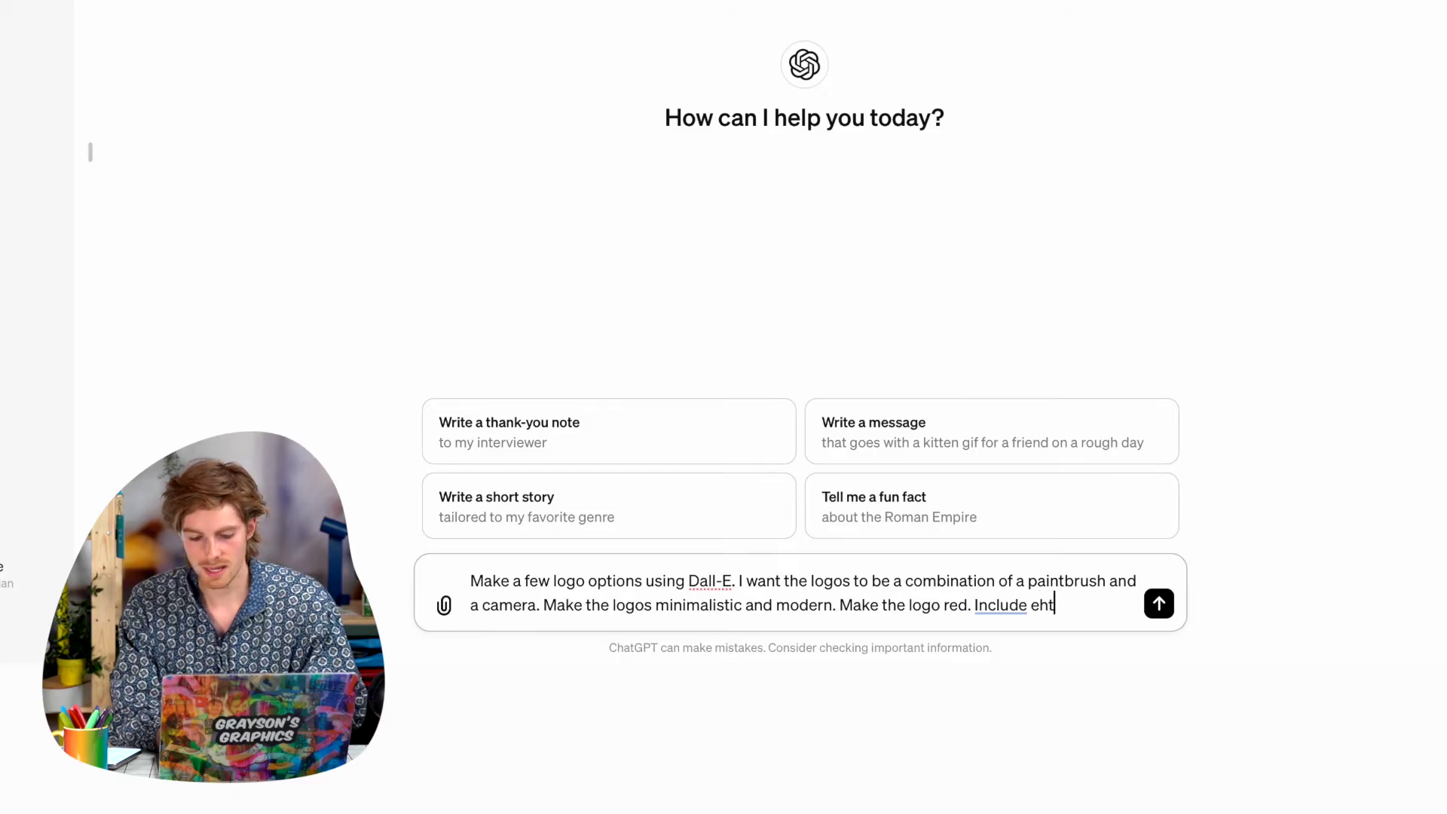
Add 'Include the text "Grayson's Graphics"', fix the business name spelling, and send the prompt.
key(BackSpace)
key(BackSpace)
key(BackSpace)
text(the text "Gray)
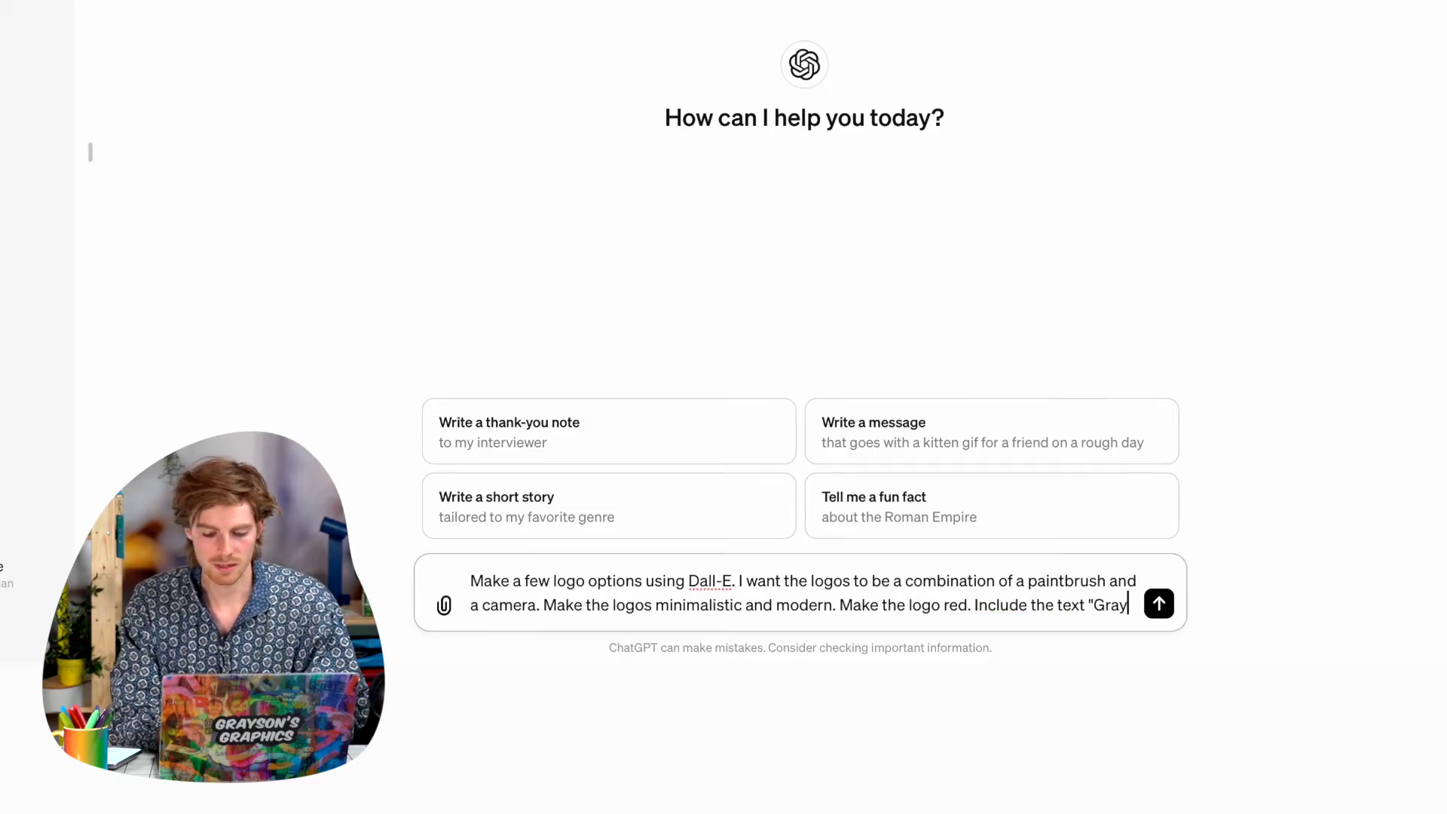
text(so's Graphics")
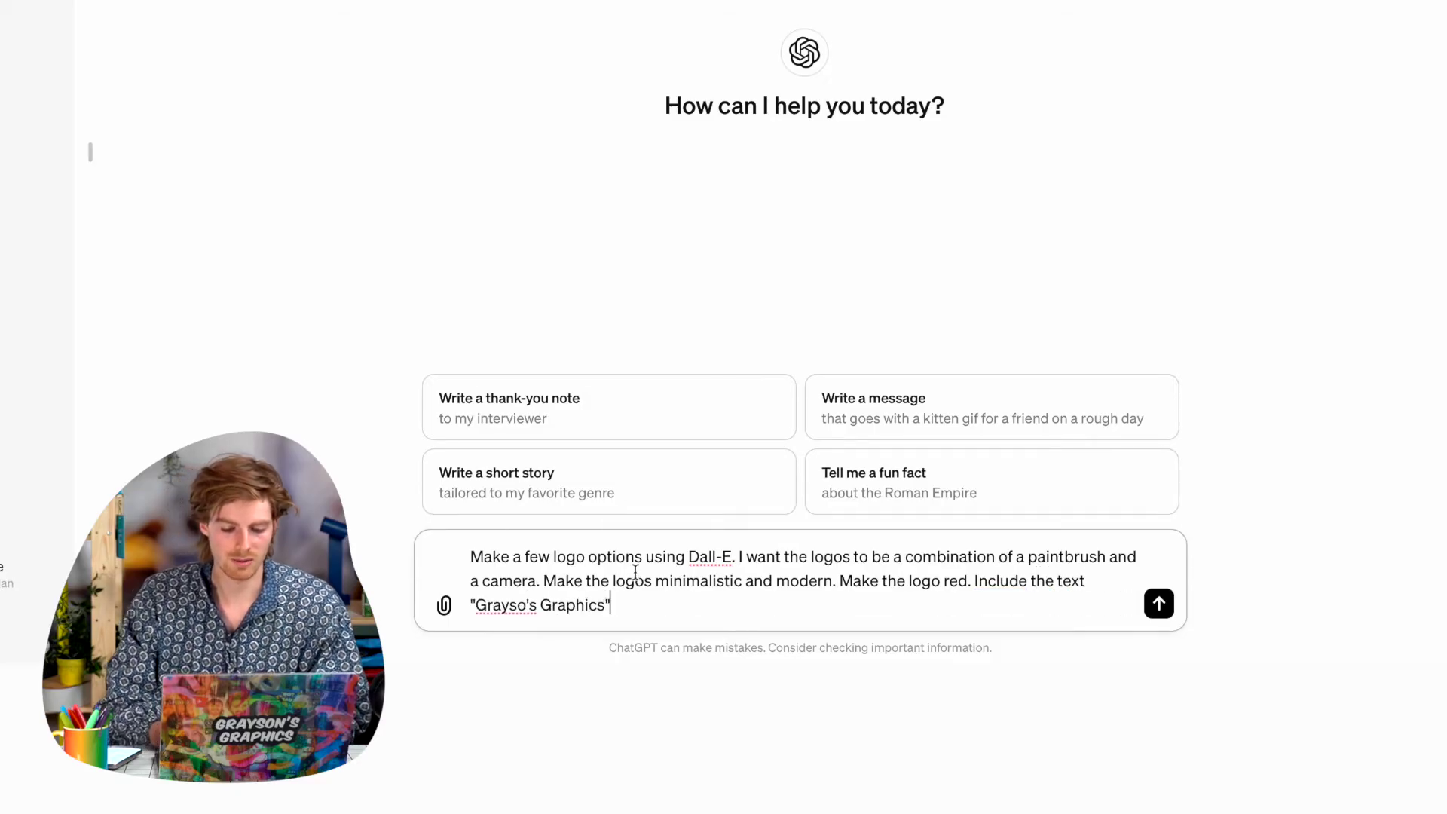
click(529, 605)
text(n)
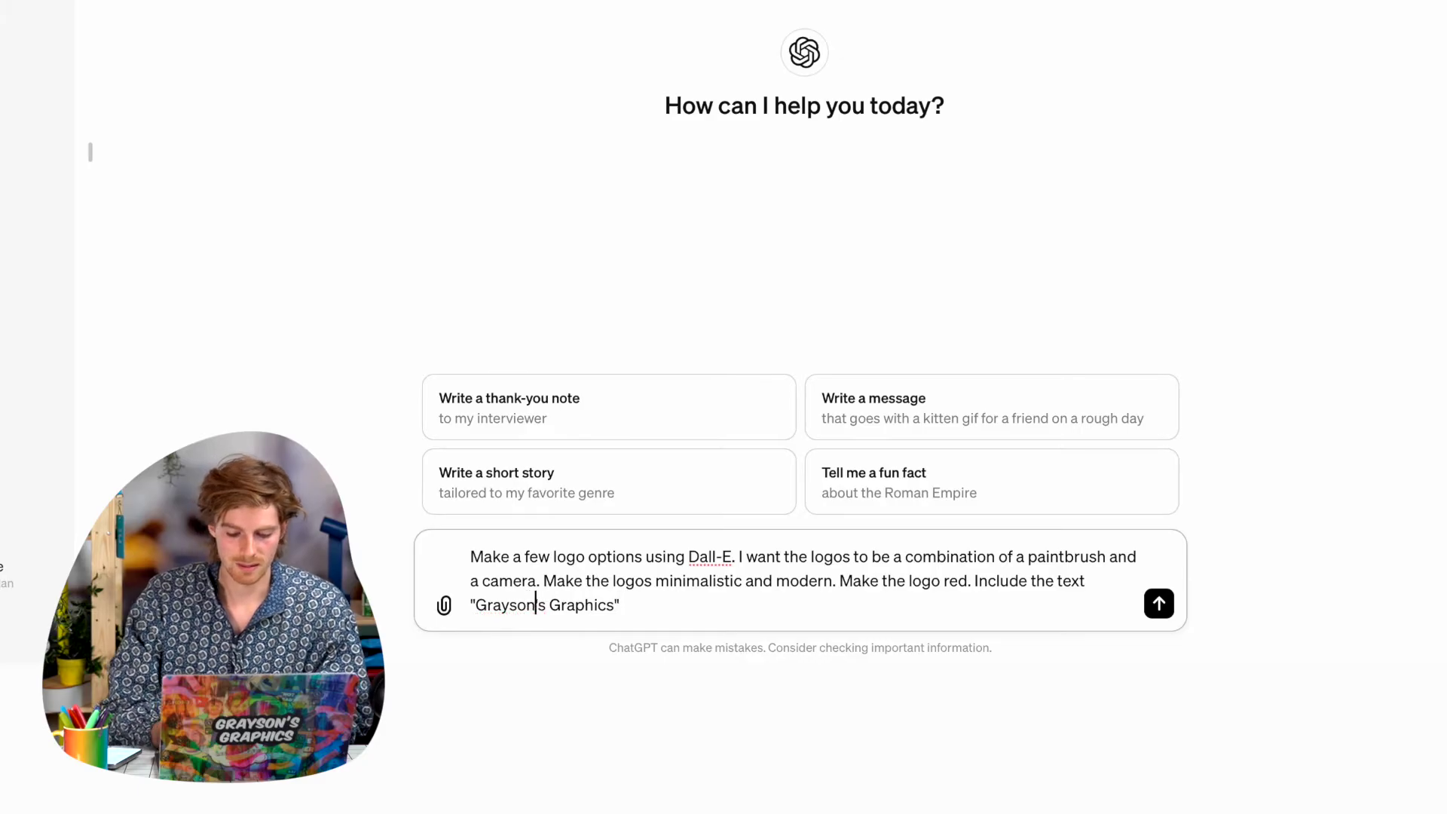
click(677, 600)
key(Return)
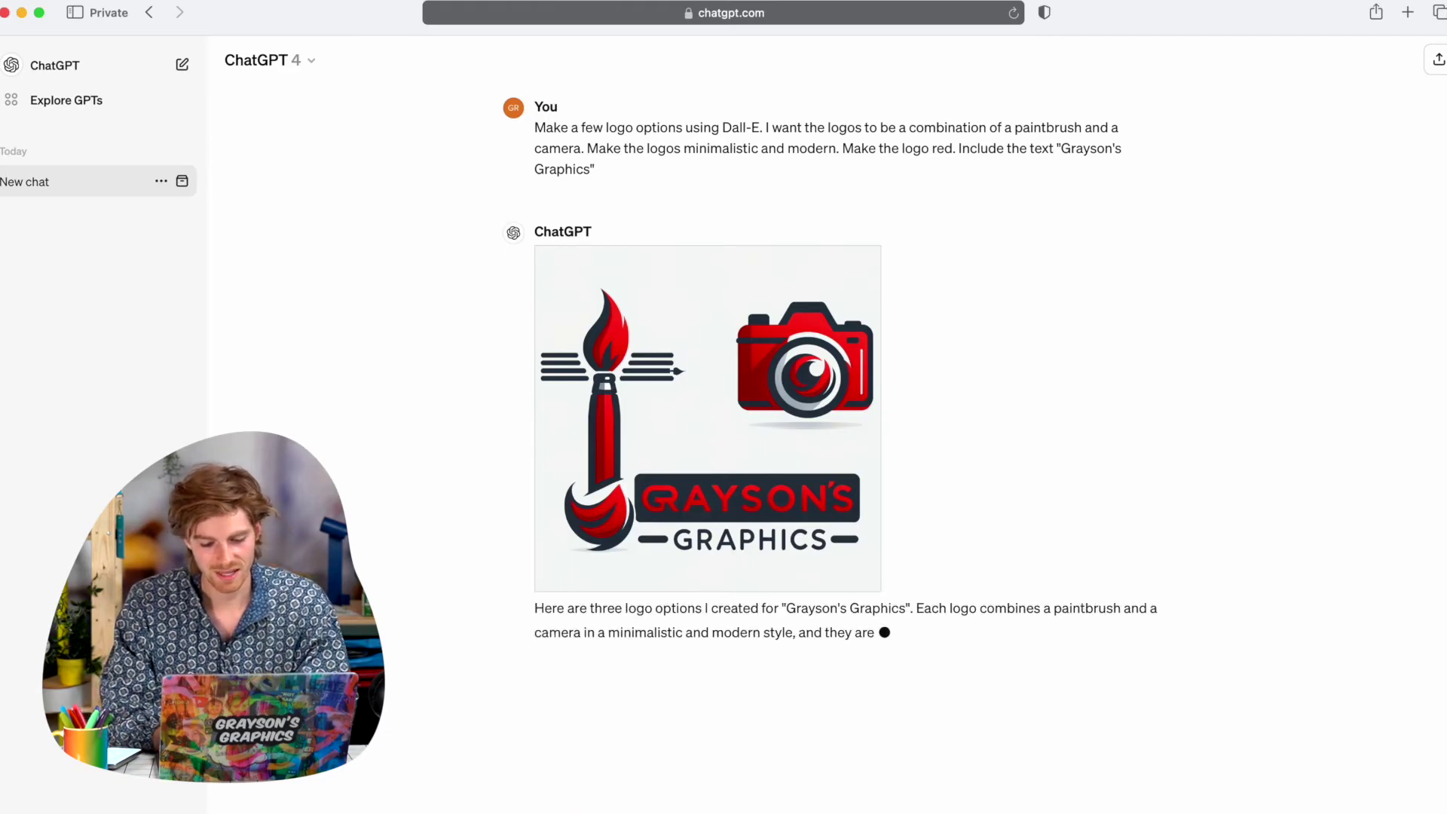
After the first red logo appears, begin typing the follow-up 'Give me more ot'.
text(Give me more otp)
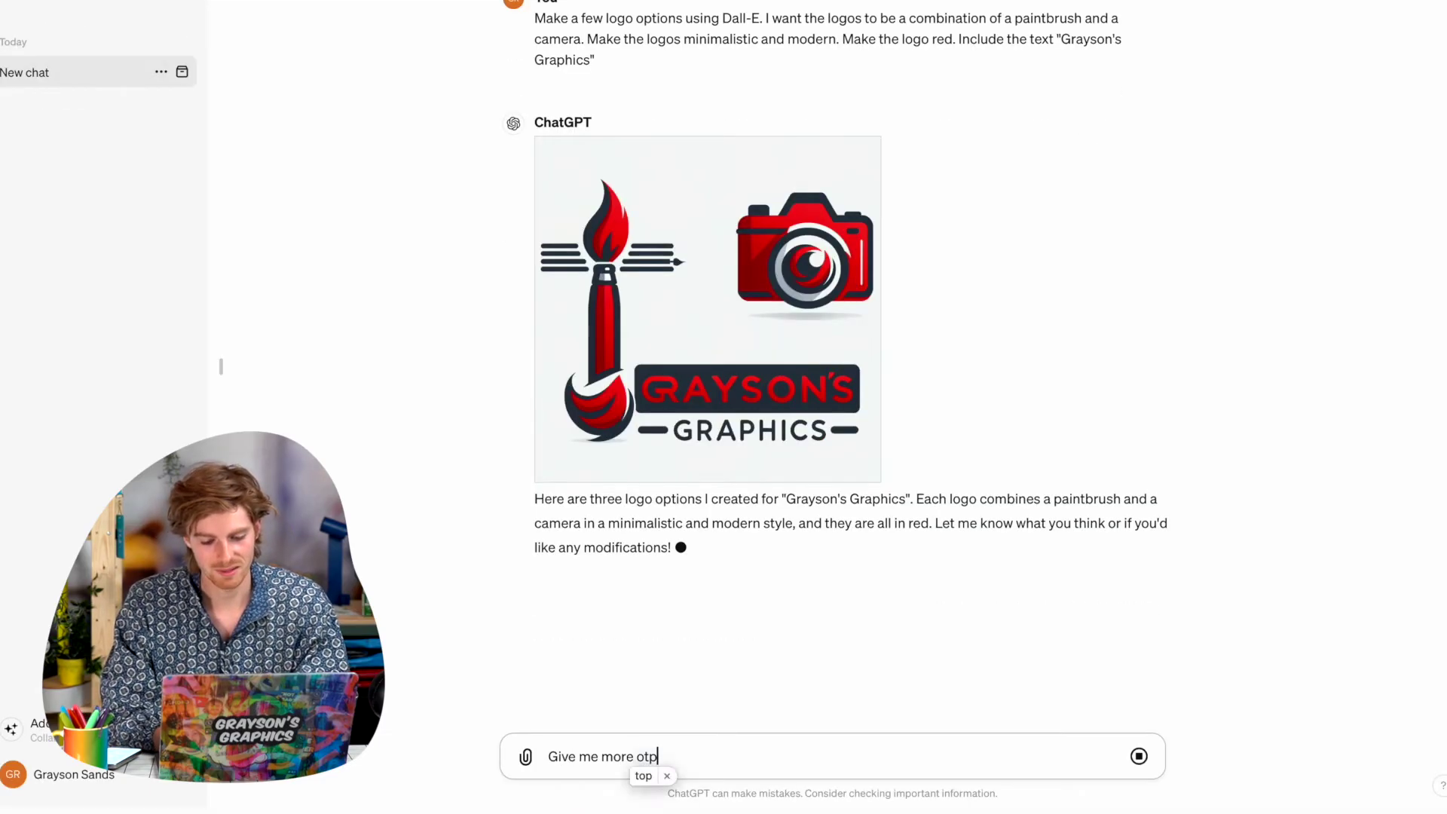
Finish and send the follow-up 'Give me more options'.
key(BackSpace)
text(ptions)
key(Return)
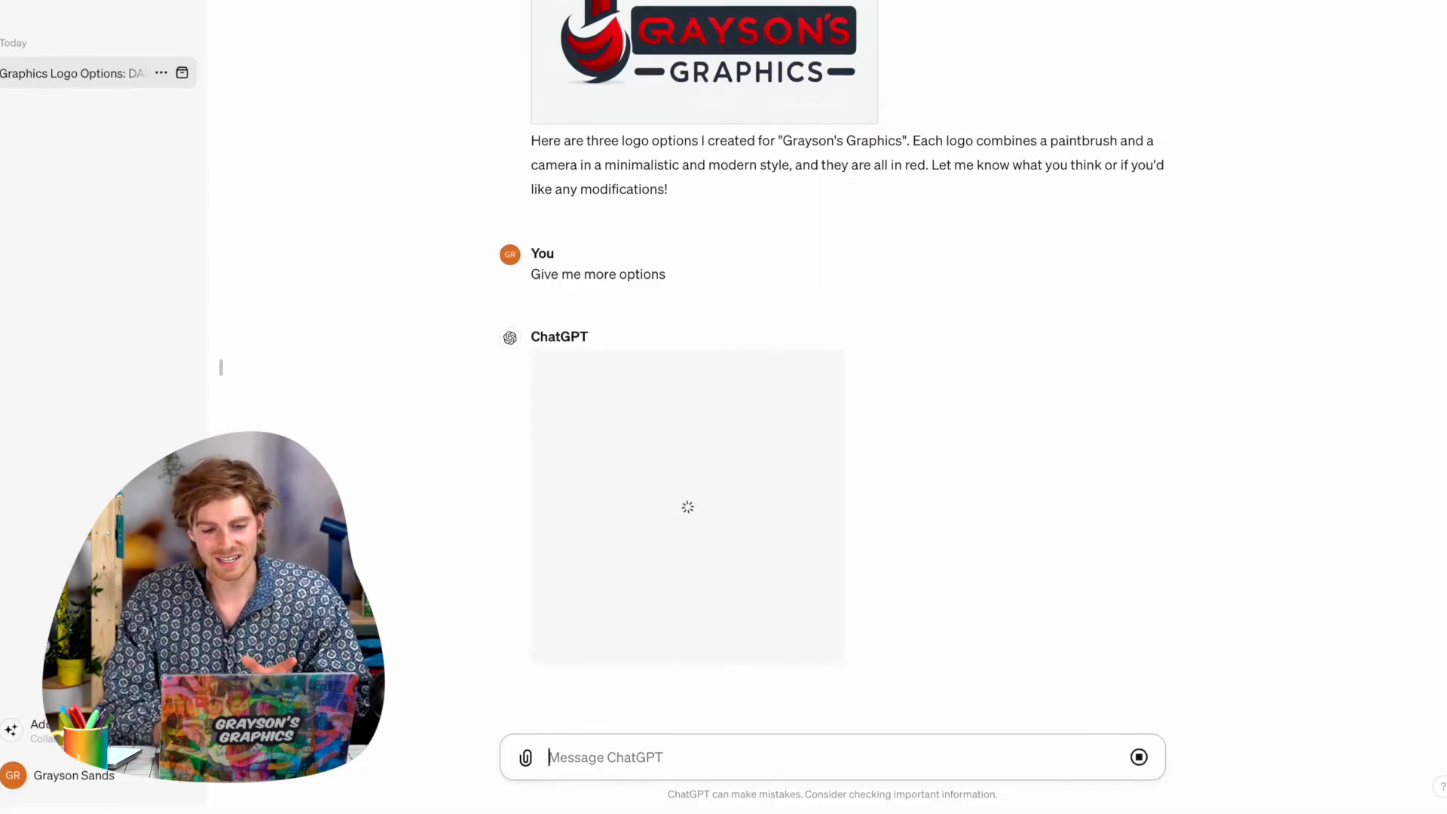
Review the three new red logo variations and start a region screenshot with Cmd+Shift+4.
scroll(1062, 404, up, 4)
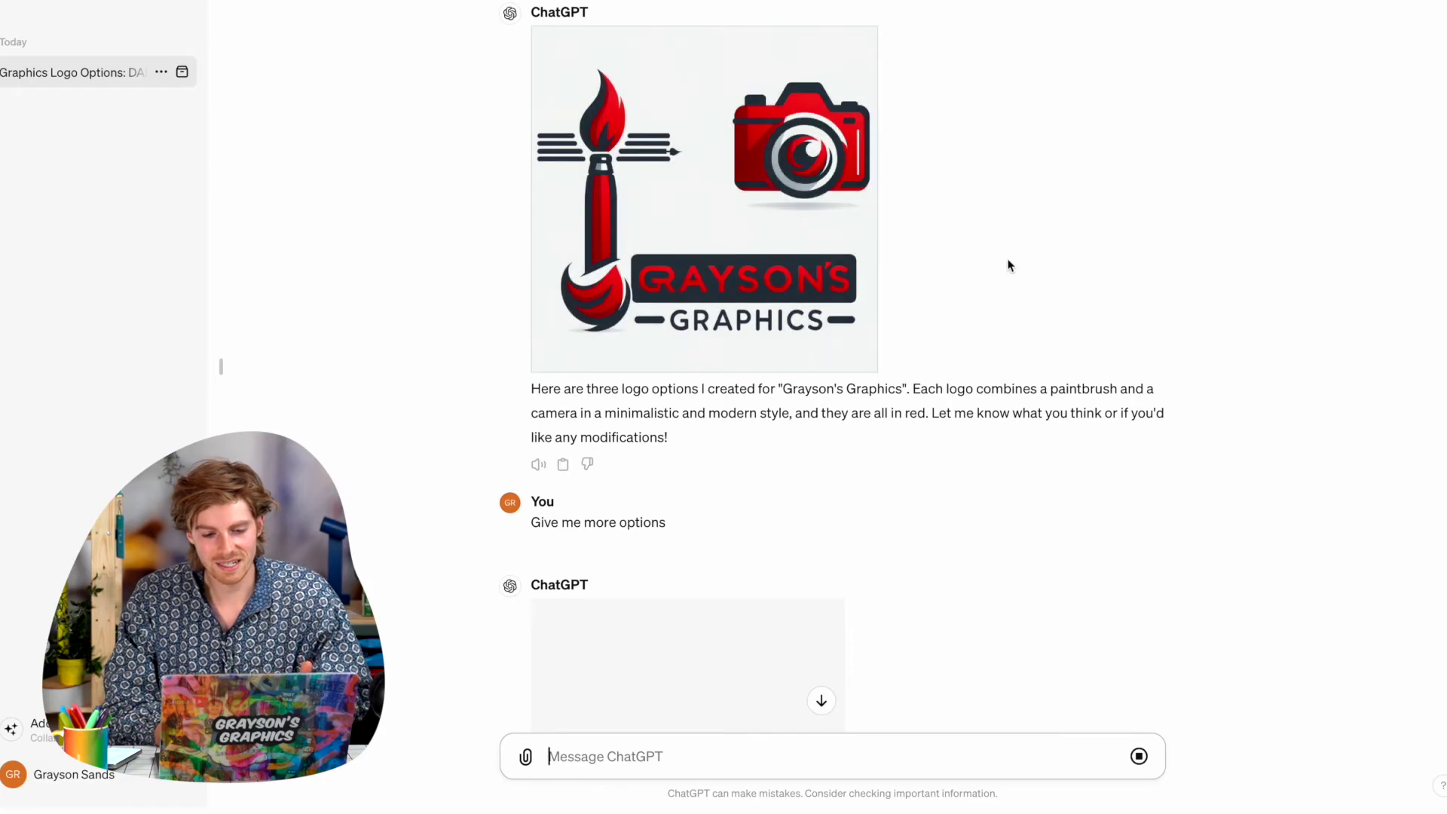
scroll(1010, 265, down, 4)
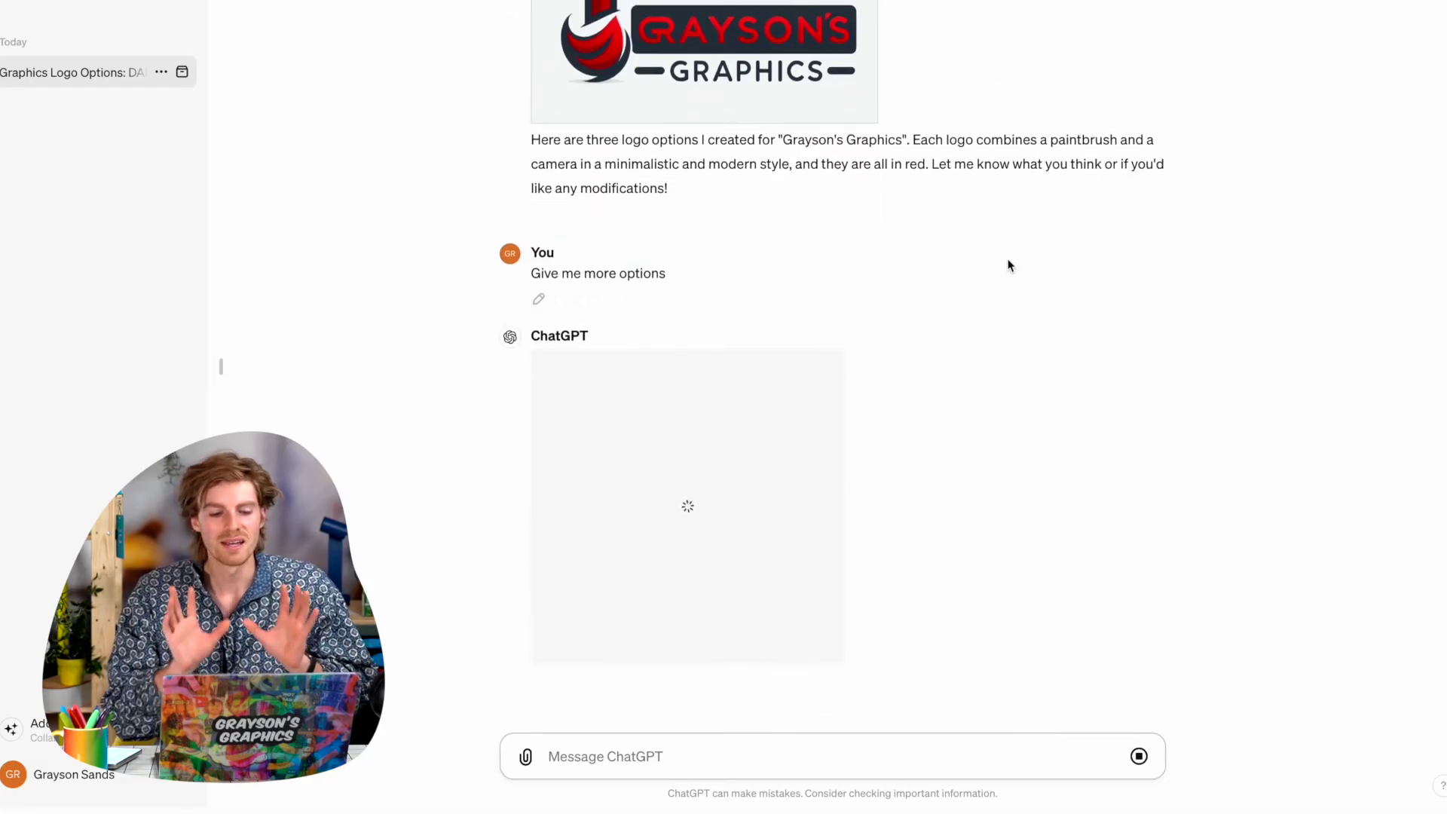
click(1016, 309)
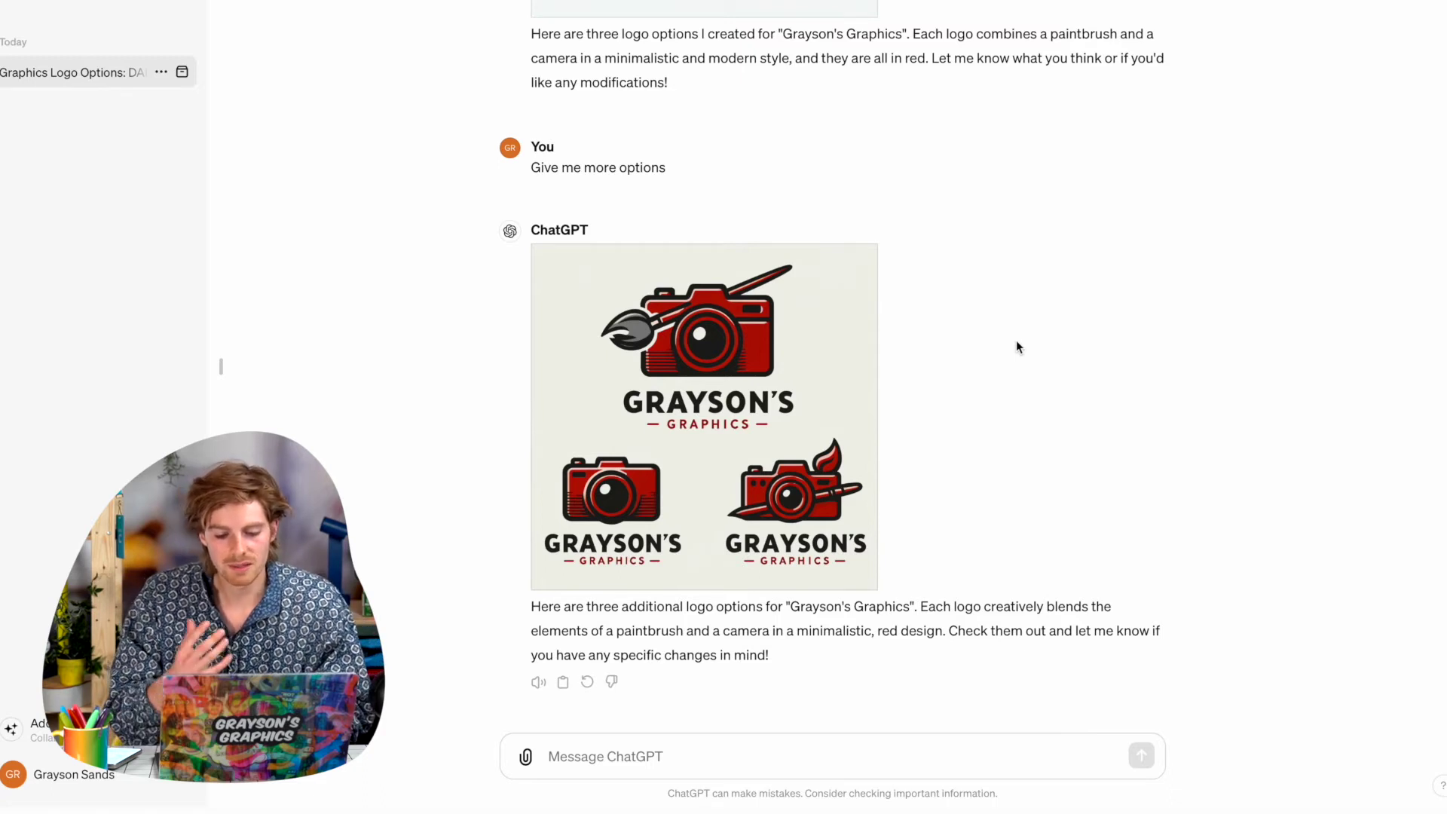
key(super+shift+4)
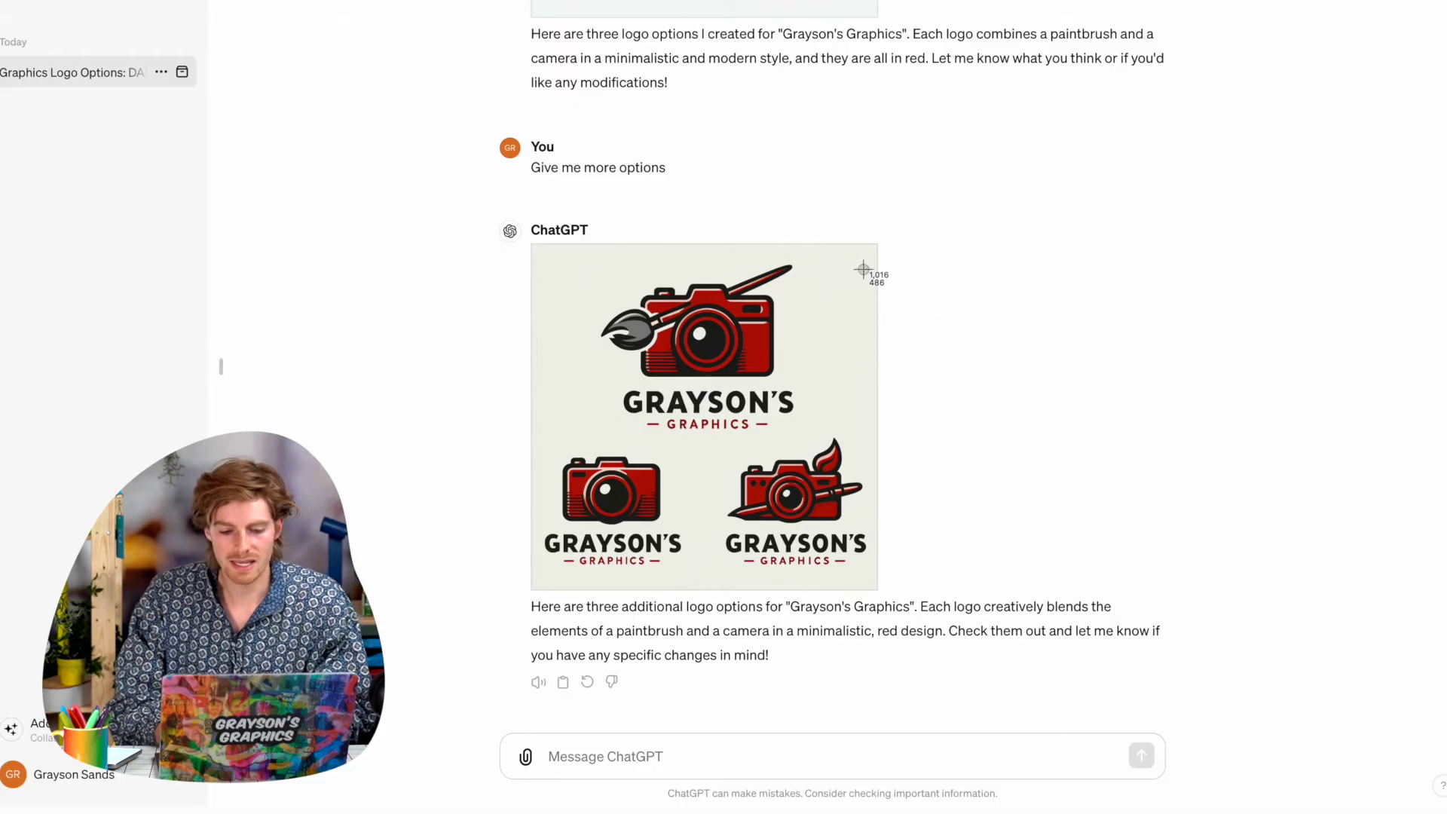
Capture the top camera logo and paste it into Illustrator in place of the old flame logo.
drag(823, 252, 579, 441)
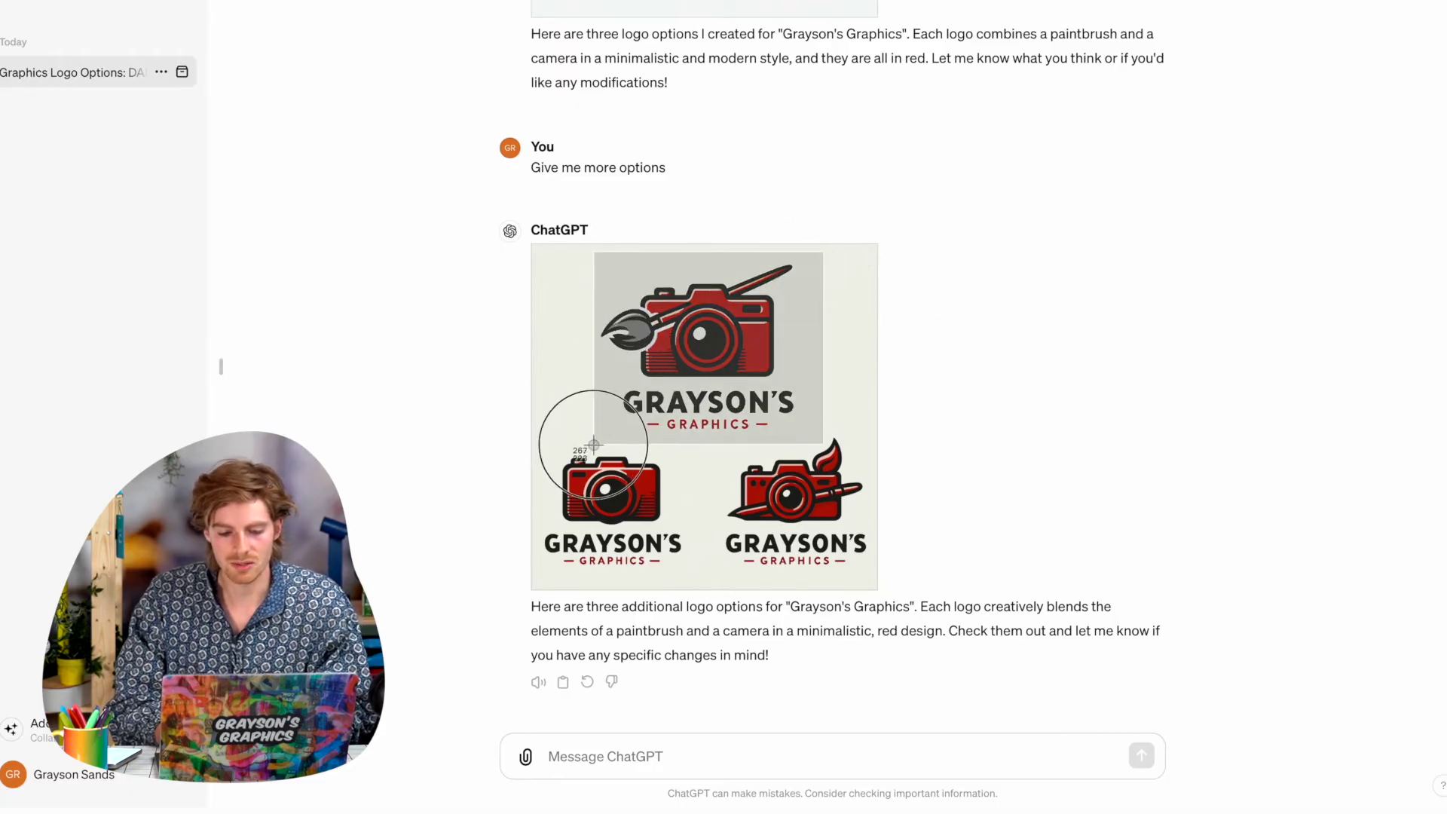
drag(594, 445, 594, 446)
key(ctrl+Right)
click(907, 511)
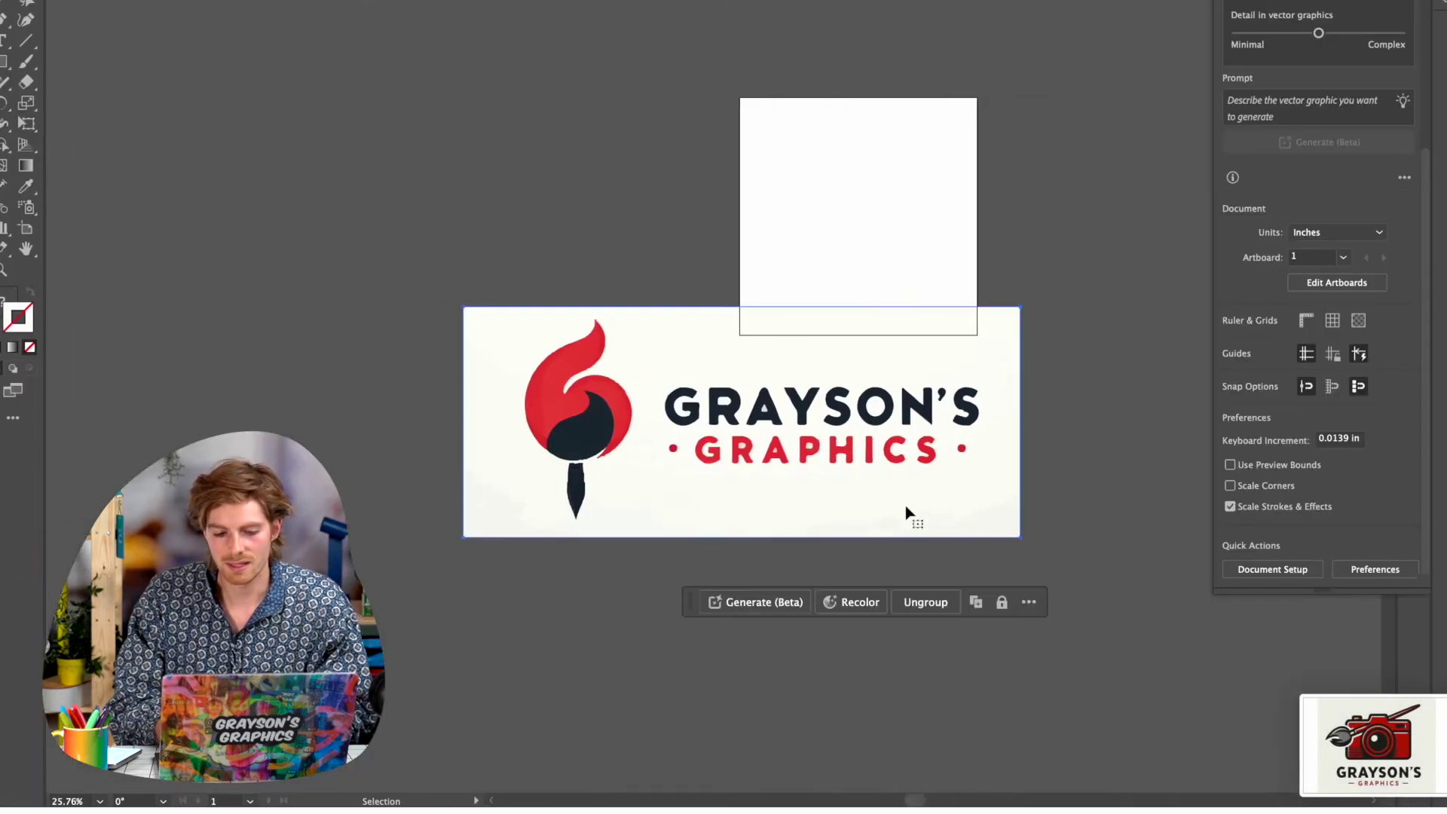
key(Delete)
key(super+v)
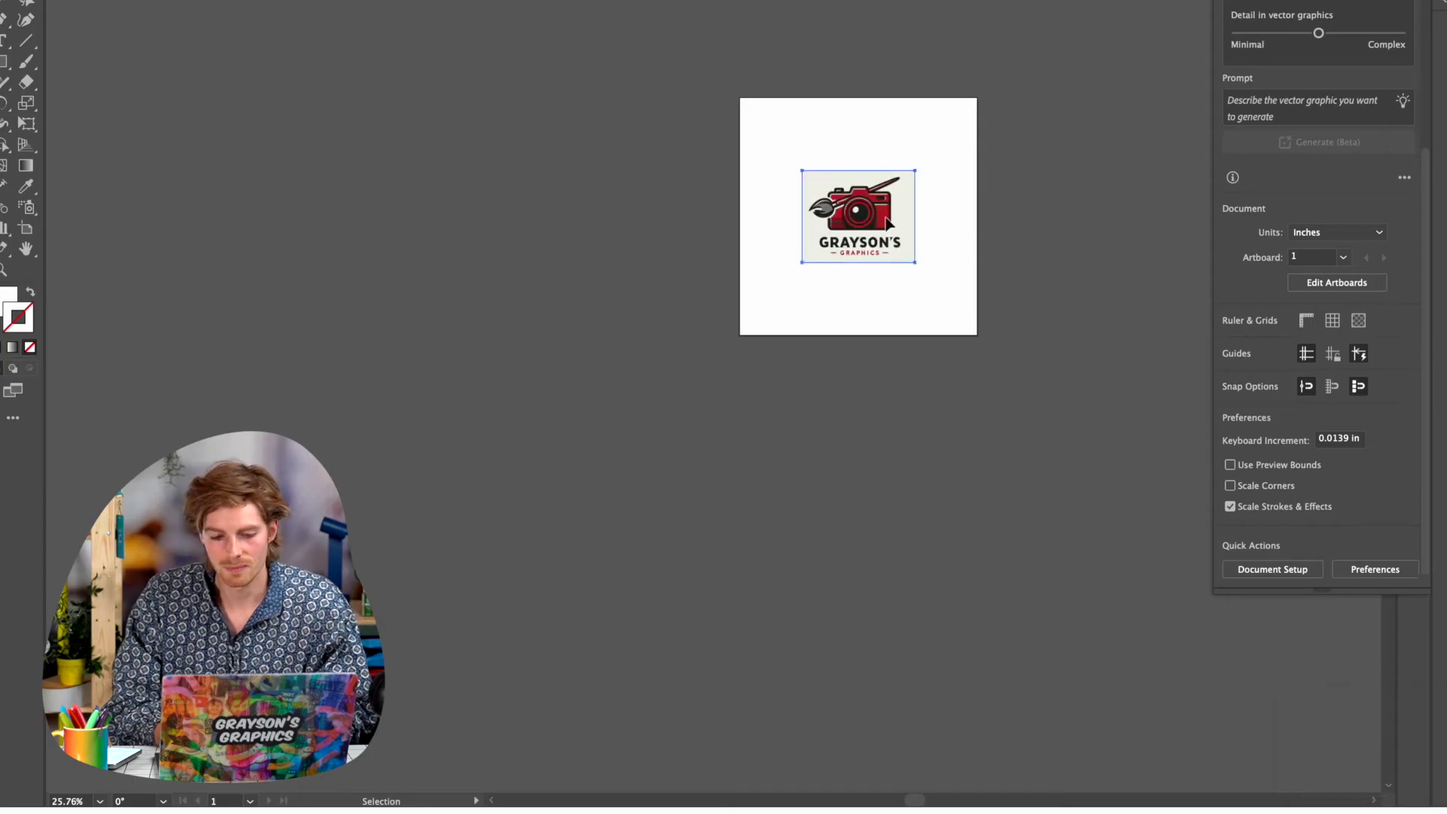
Enlarge the camera logo, image-trace it with High Fidelity Photo, and widen the result.
drag(888, 223, 822, 509)
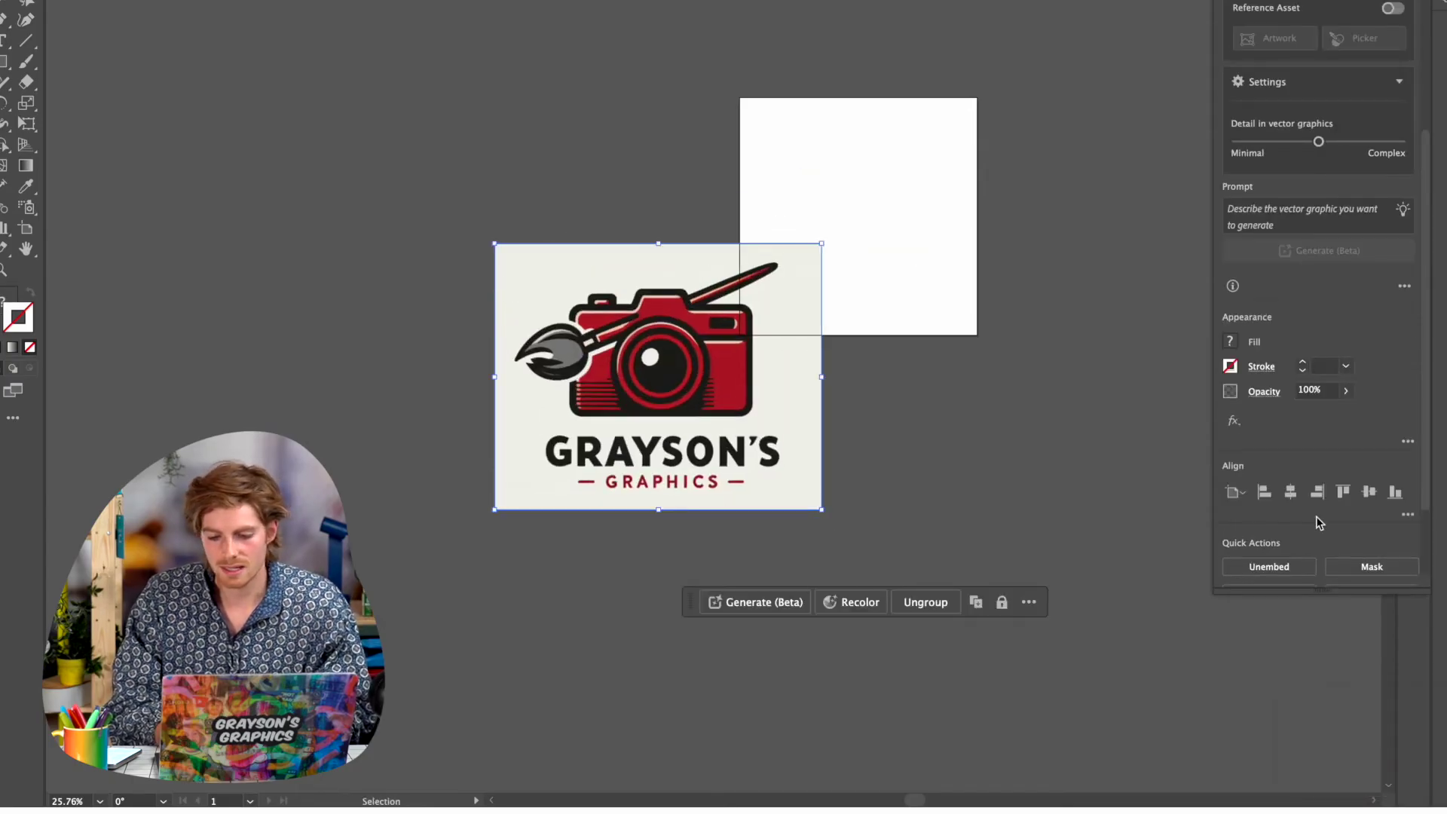
scroll(1320, 522, down, 3)
click(1351, 497)
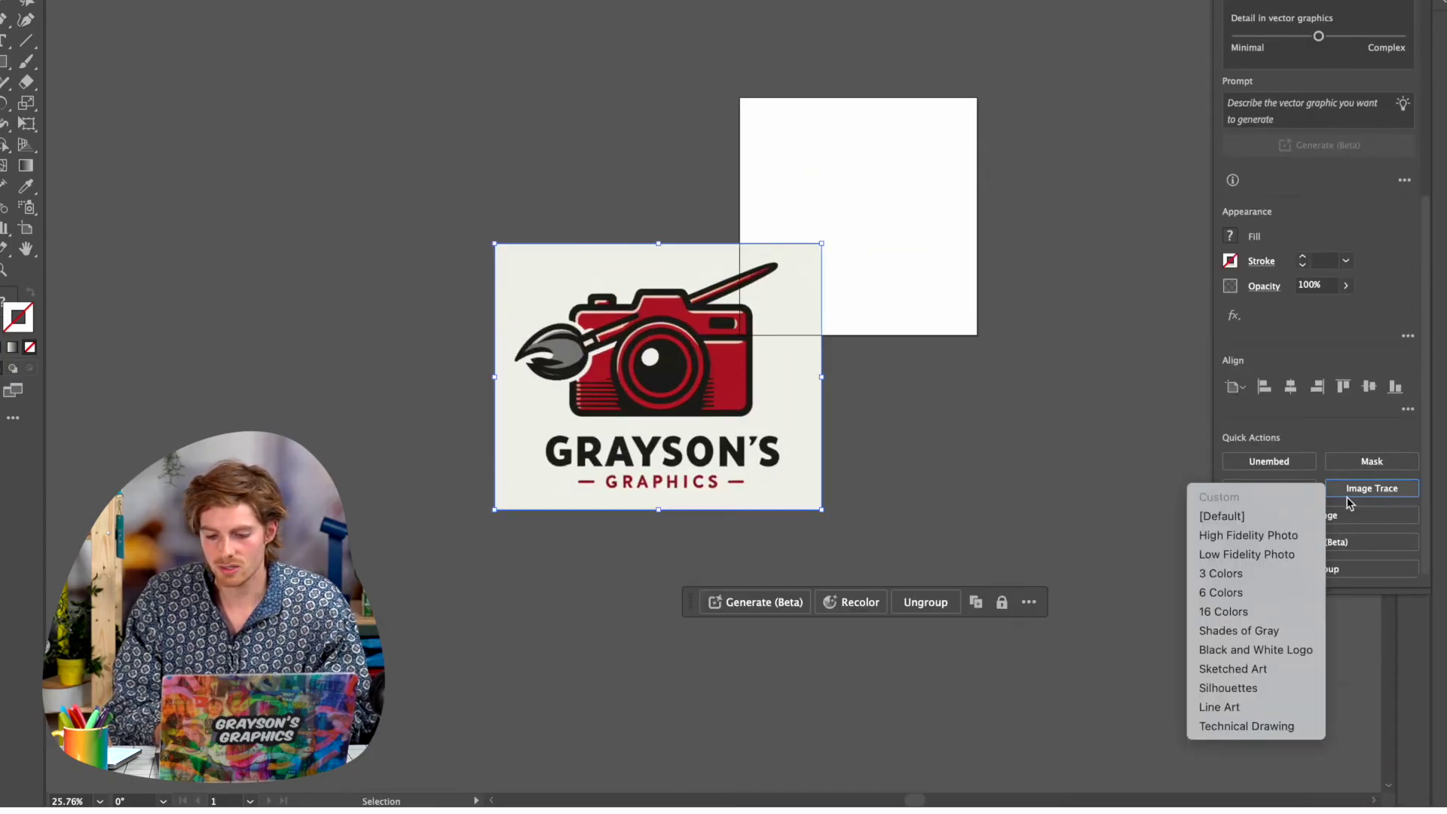
click(1257, 535)
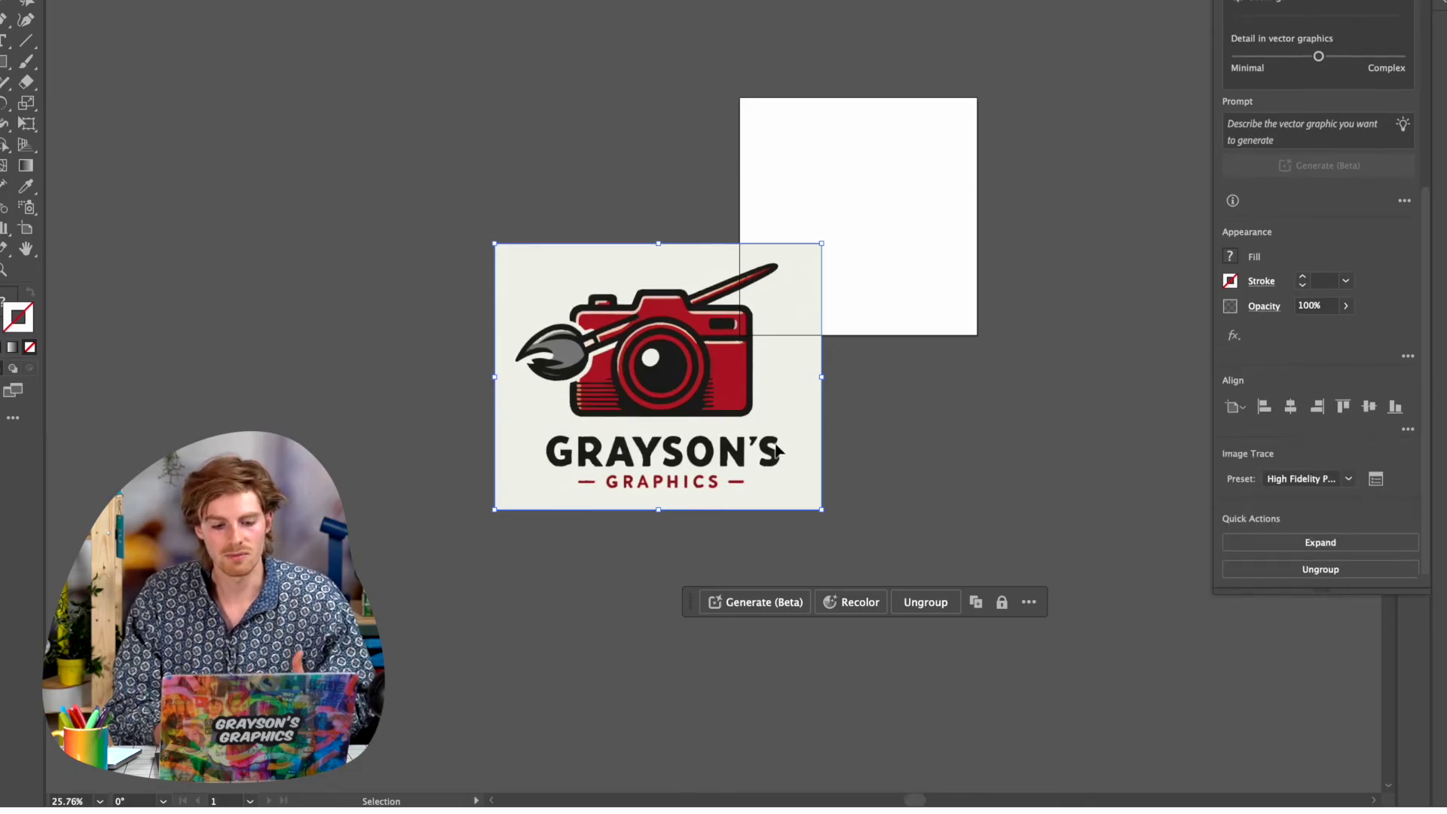
drag(821, 377, 974, 381)
click(1046, 374)
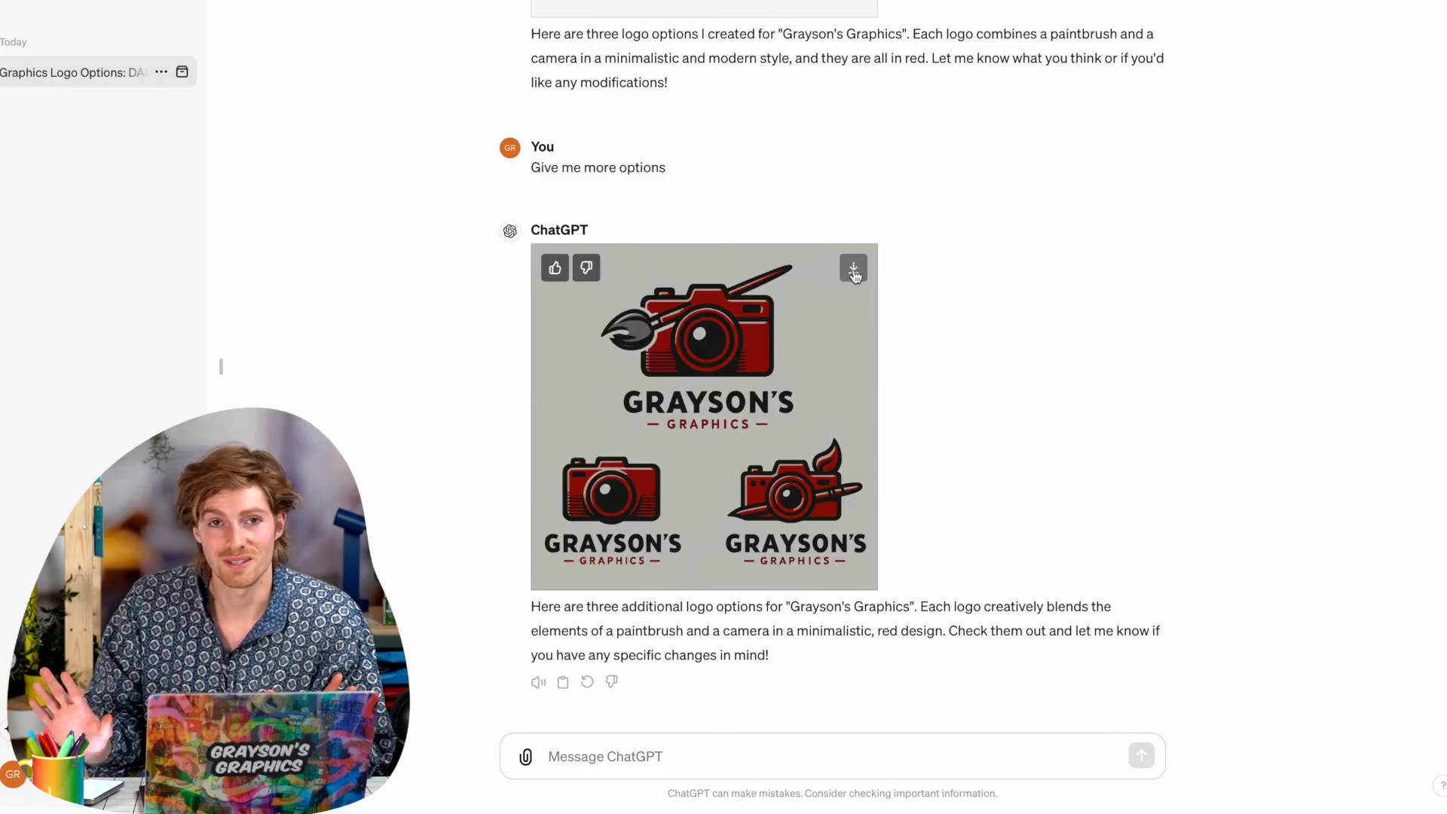
click(753, 351)
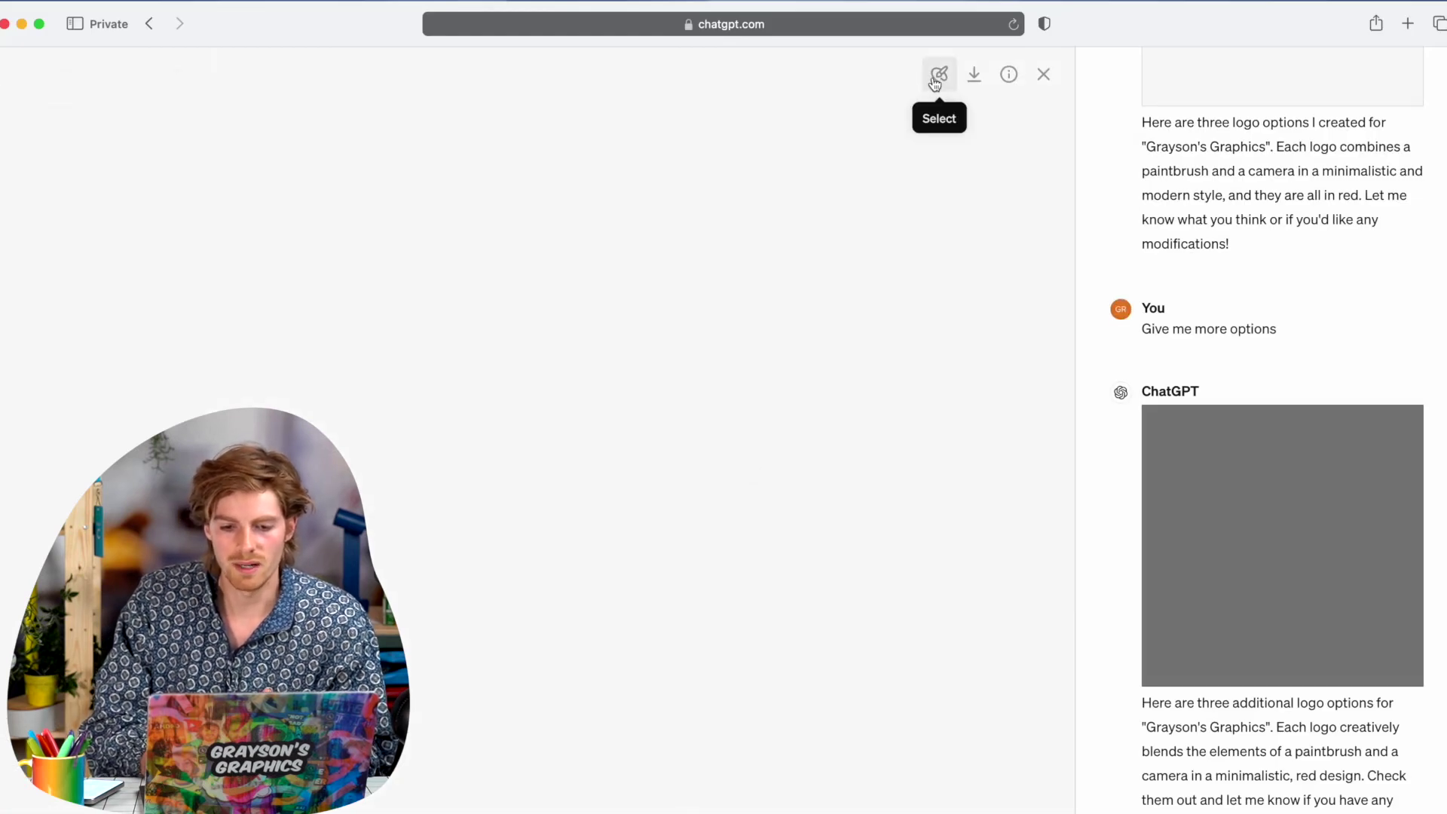
click(939, 75)
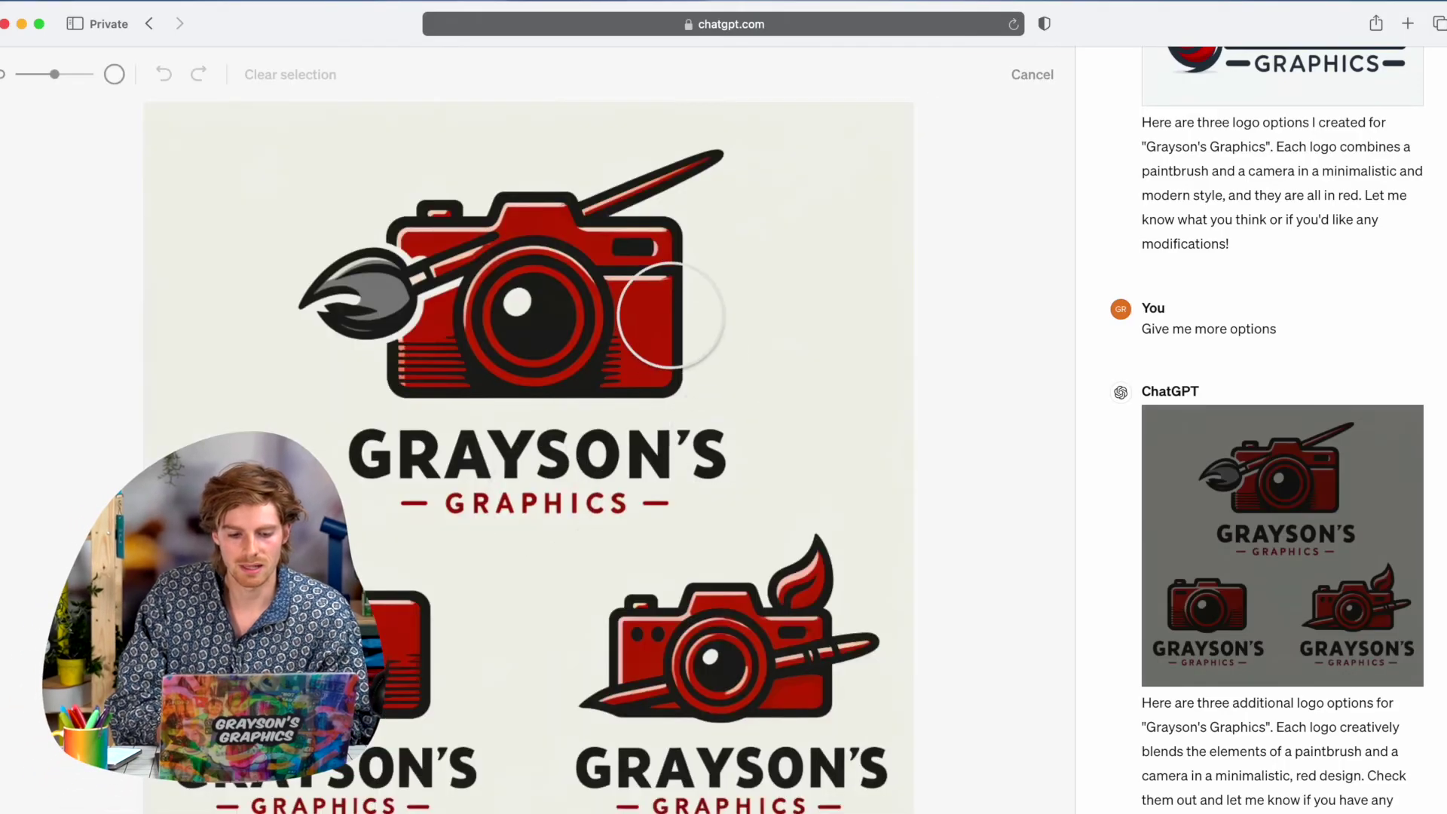
mouse_move(569, 298)
mouse_down()
mouse_move(485, 297)
mouse_move(520, 325)
mouse_move(579, 251)
mouse_move(460, 355)
mouse_move(420, 259)
mouse_move(452, 145)
mouse_move(704, 242)
mouse_move(746, 279)
mouse_up()
click(1252, 803)
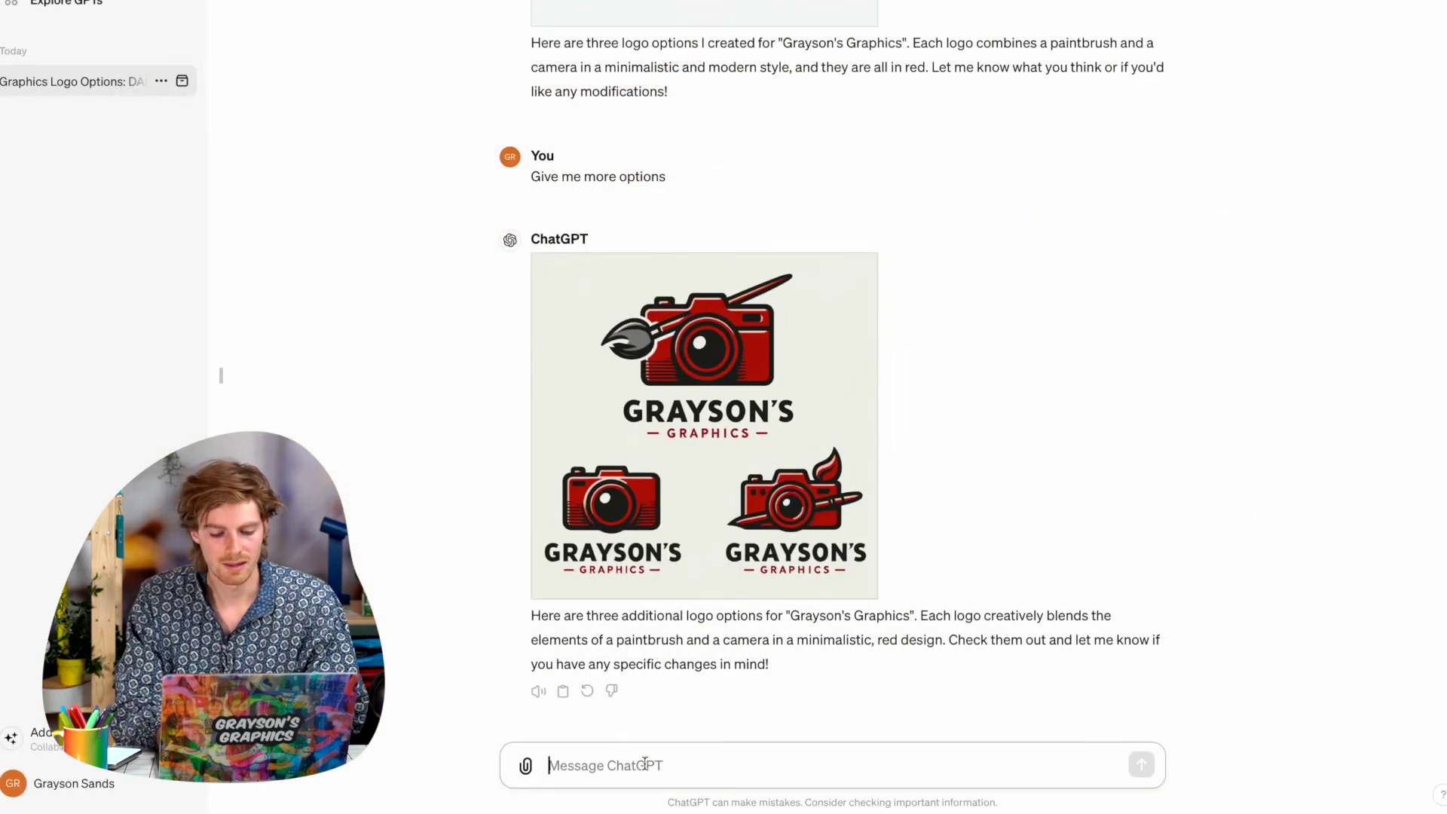
Send 'Make it an esports logo' and view the three bold red esports-style logos.
text(Make it an esports log)
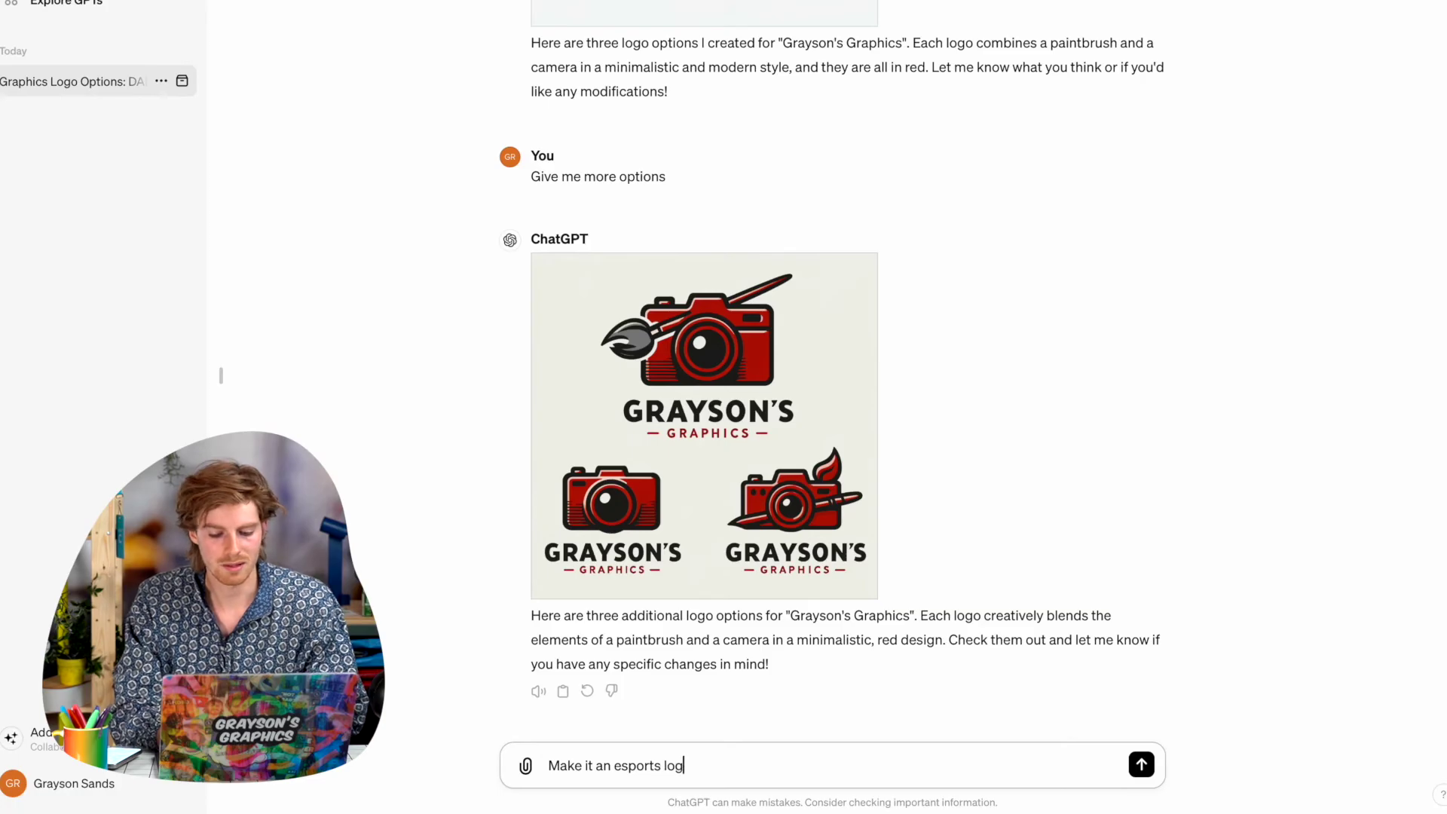
text(o)
key(Return)
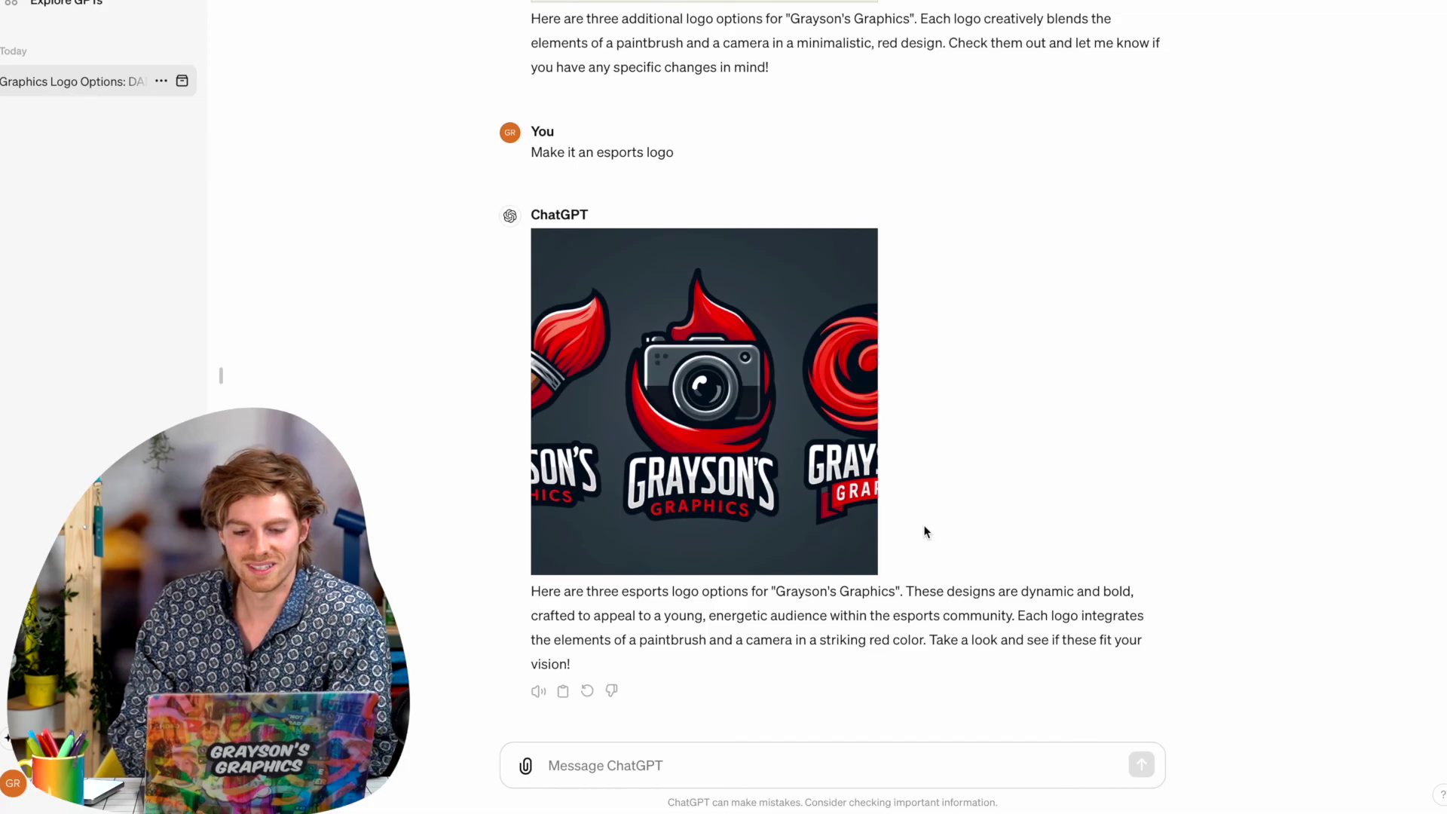
click(948, 506)
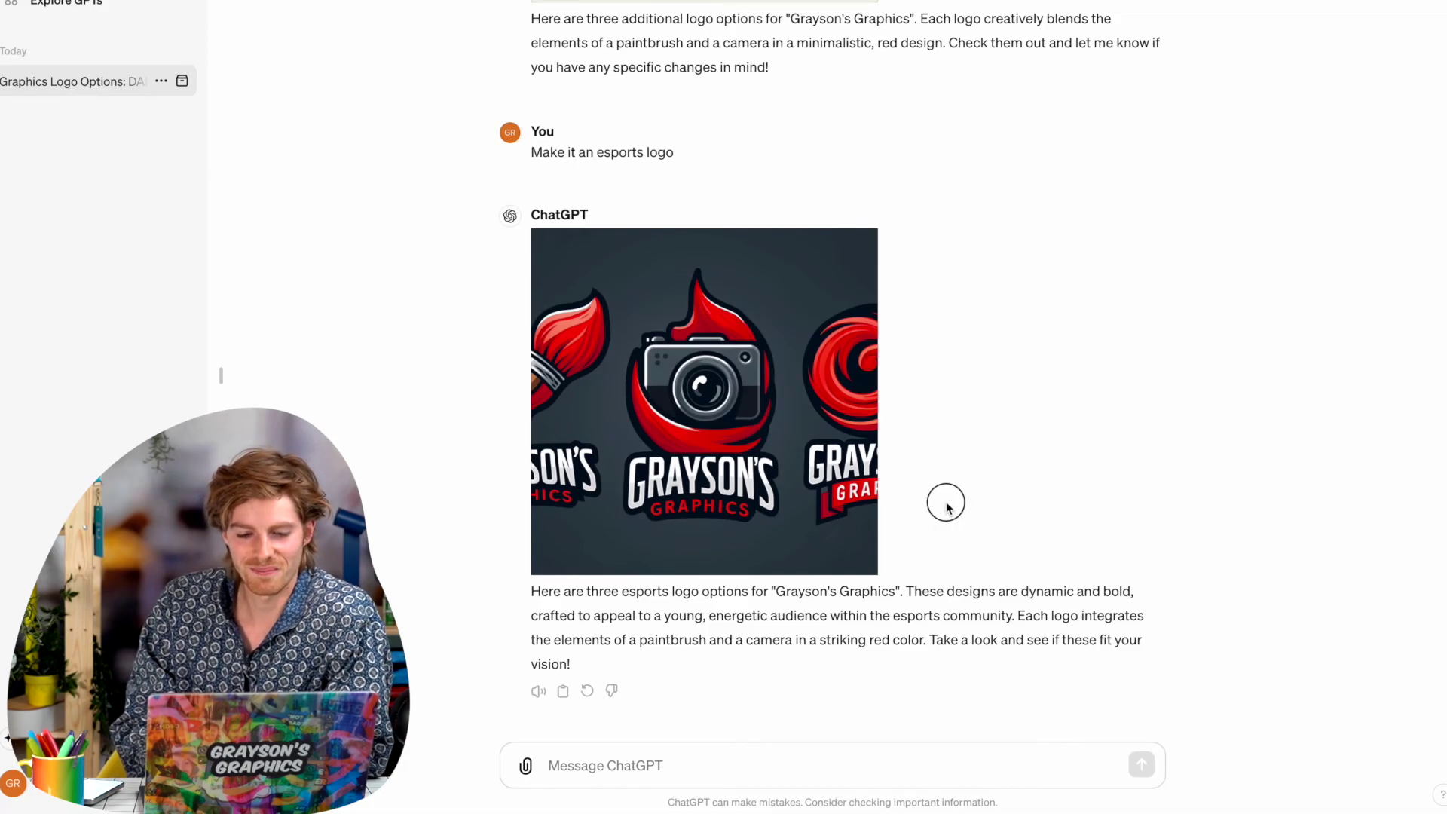